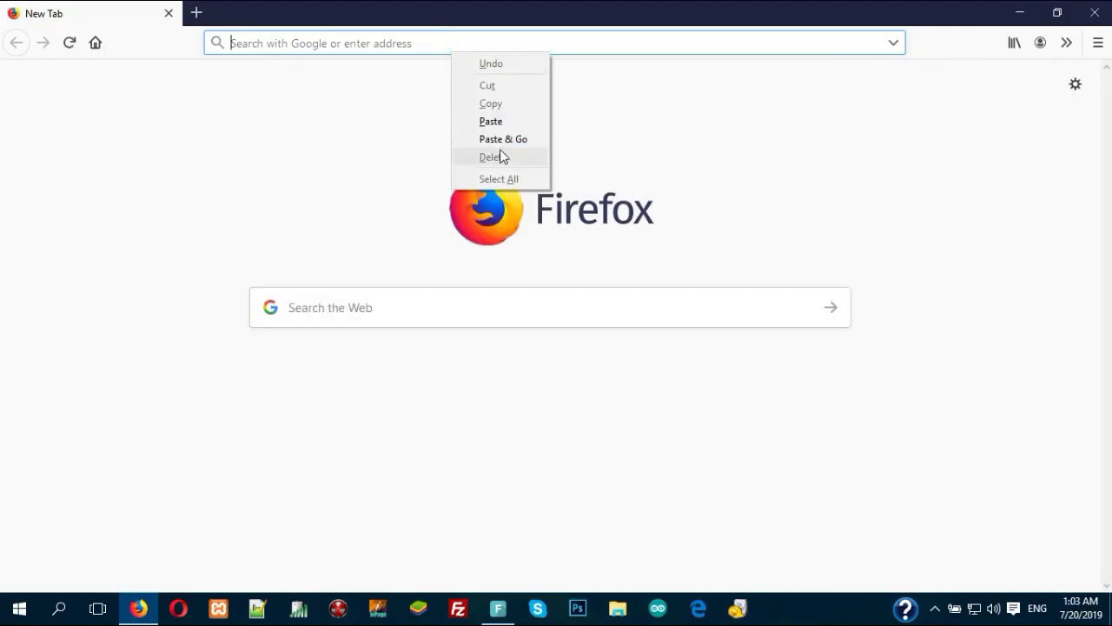
Step: Load the Google Drive link and save AmazfitBipTools_MiB4.rar to the computer
{"action": "left_click", "coordinate": [502, 139]}
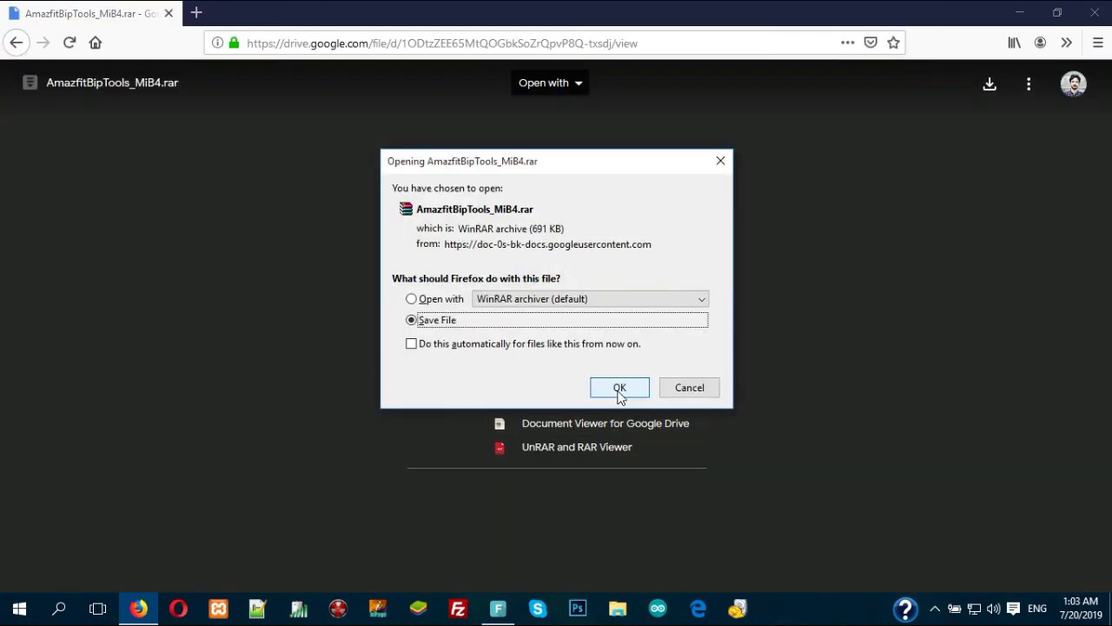
{"action": "left_click", "coordinate": [619, 388]}
Step: Extract AmazfitBipTools_MiB4.rar on the desktop and open the AmazfitBipTools_Mi4_0.0.2 folder
{"action": "left_click", "coordinate": [1019, 12]}
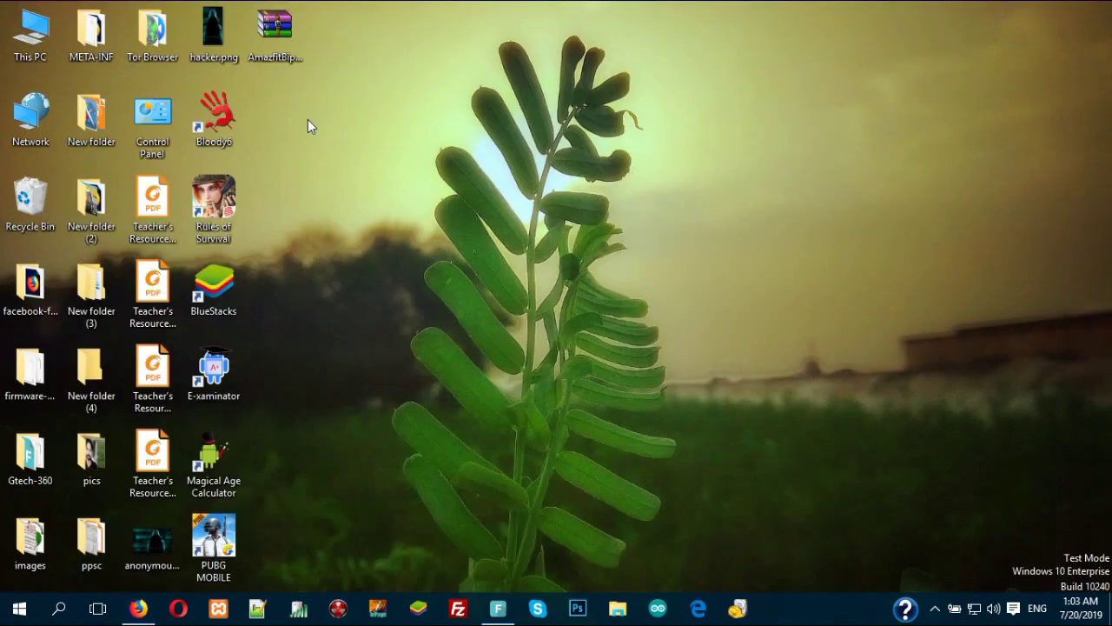
{"action": "right_click", "coordinate": [280, 53]}
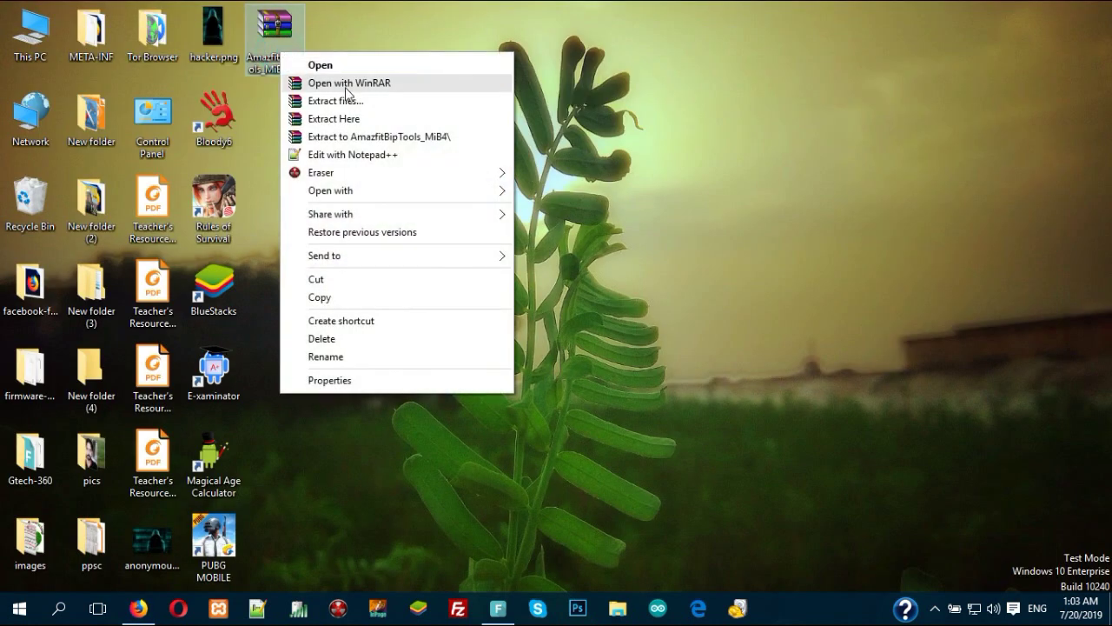
{"action": "left_click", "coordinate": [385, 118]}
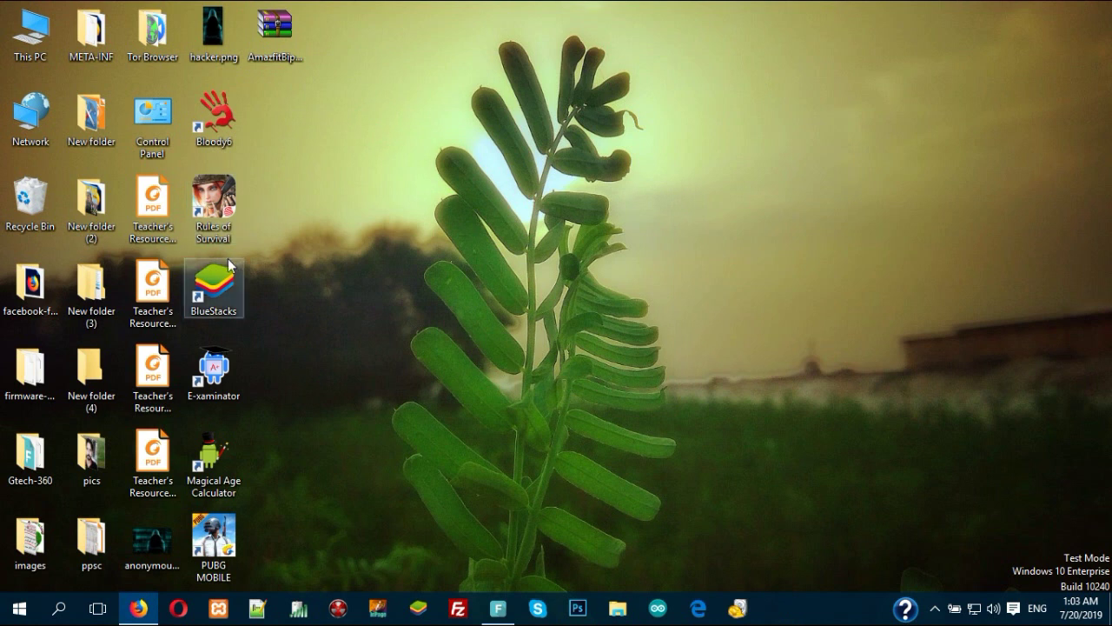
{"action": "double_click", "coordinate": [35, 294]}
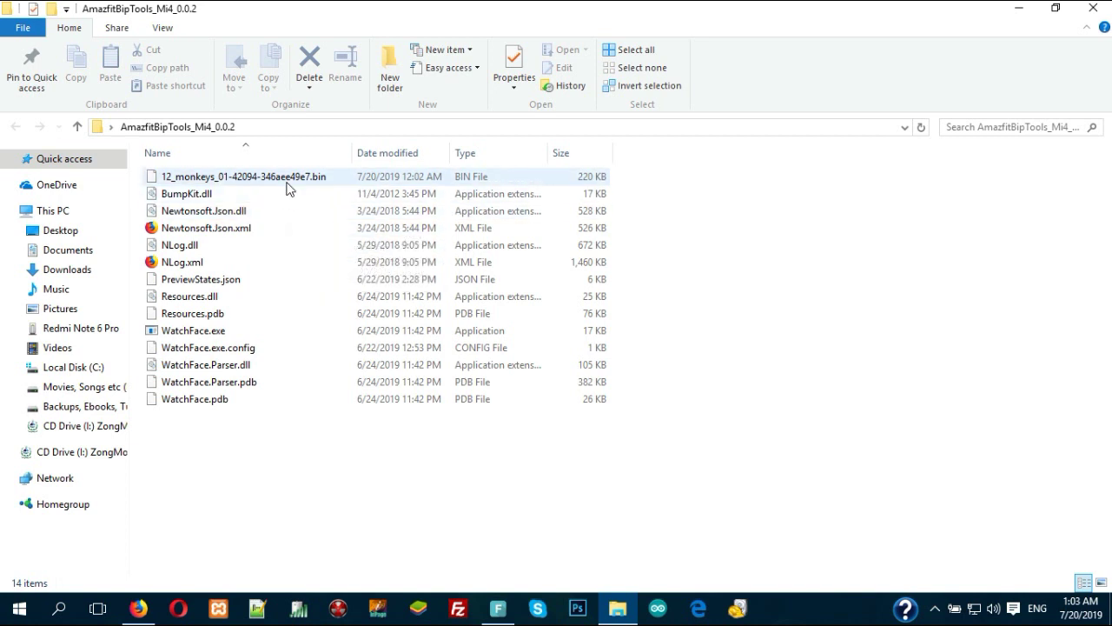
Step: Drop the 12_monkeys .bin onto WatchFace.exe to unpack it and open the resulting folder
{"action": "left_click", "coordinate": [257, 181]}
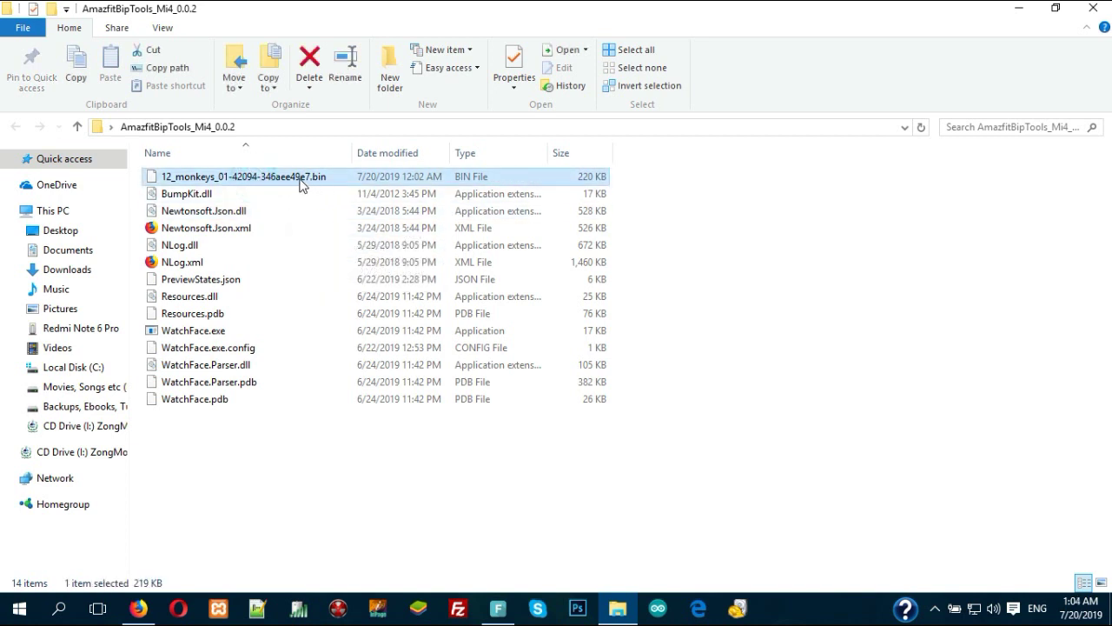
{"action": "left_click_drag", "start_coordinate": [300, 180], "coordinate": [209, 330]}
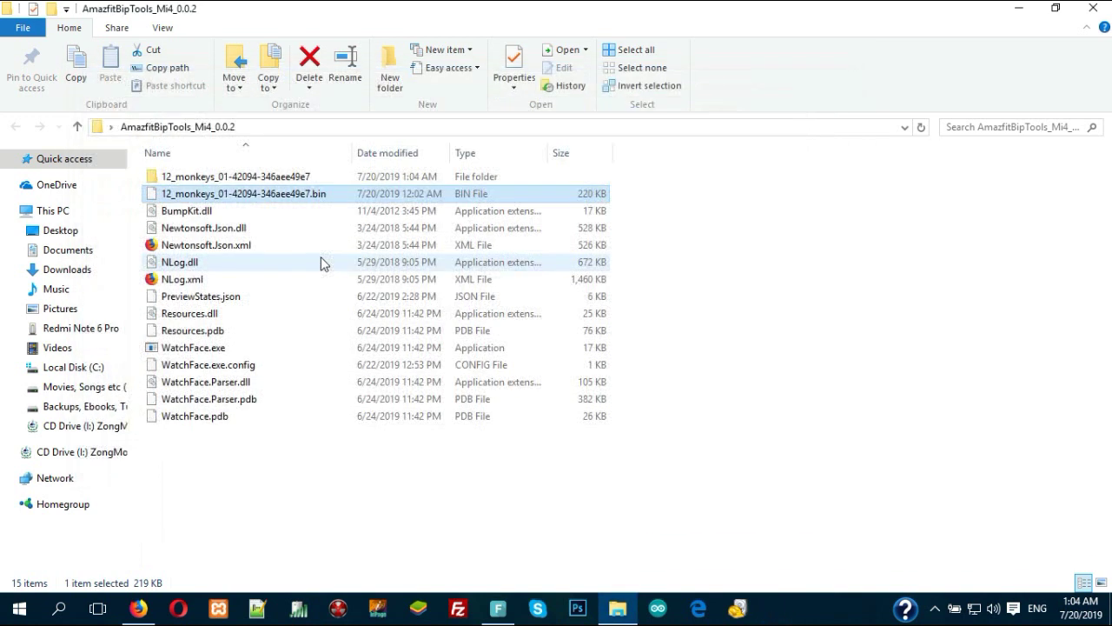
{"action": "double_click", "coordinate": [217, 177]}
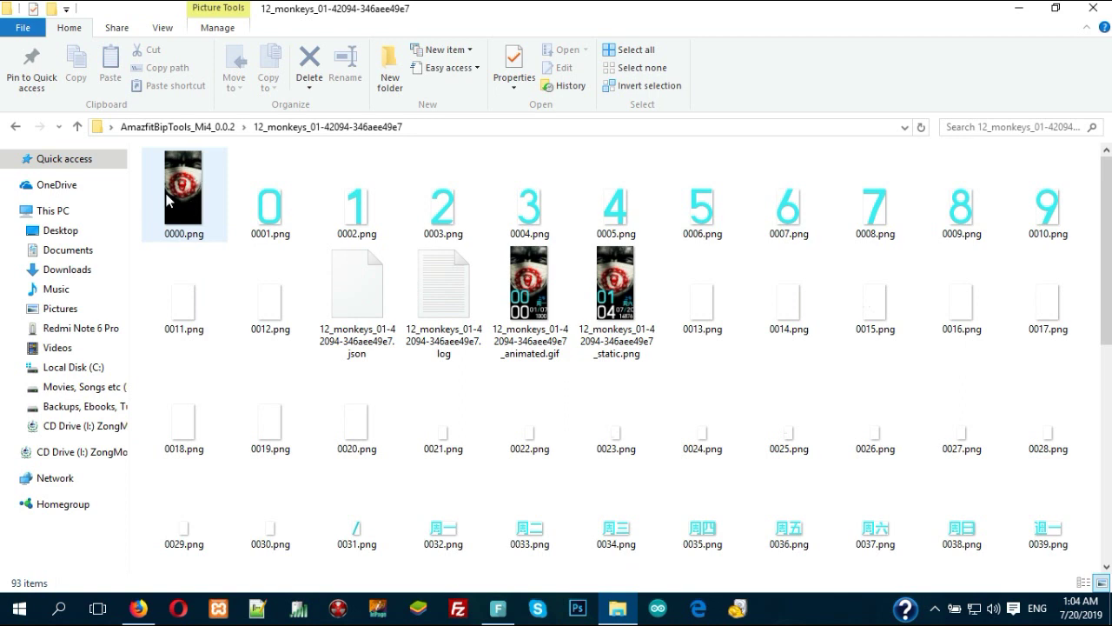
{"action": "mouse_move", "coordinate": [174, 186]}
{"action": "left_mouse_down"}
{"action": "mouse_move", "coordinate": [292, 229]}
{"action": "mouse_move", "coordinate": [702, 446]}
{"action": "left_mouse_up"}
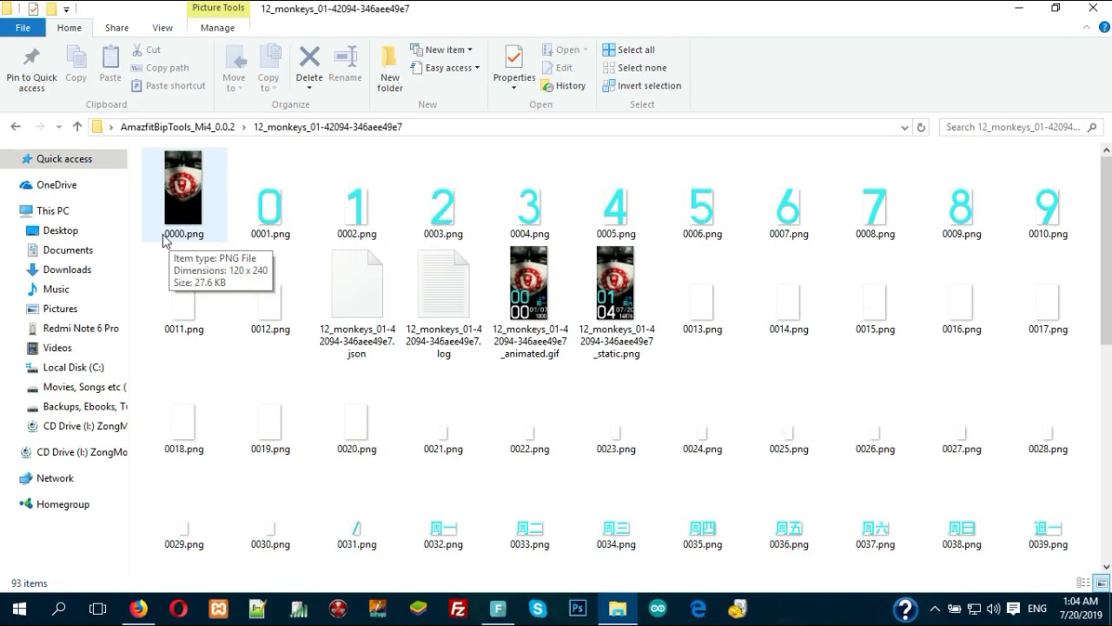
Step: Rename the desktop image hacker.png to 0000.png
{"action": "left_click", "coordinate": [618, 609]}
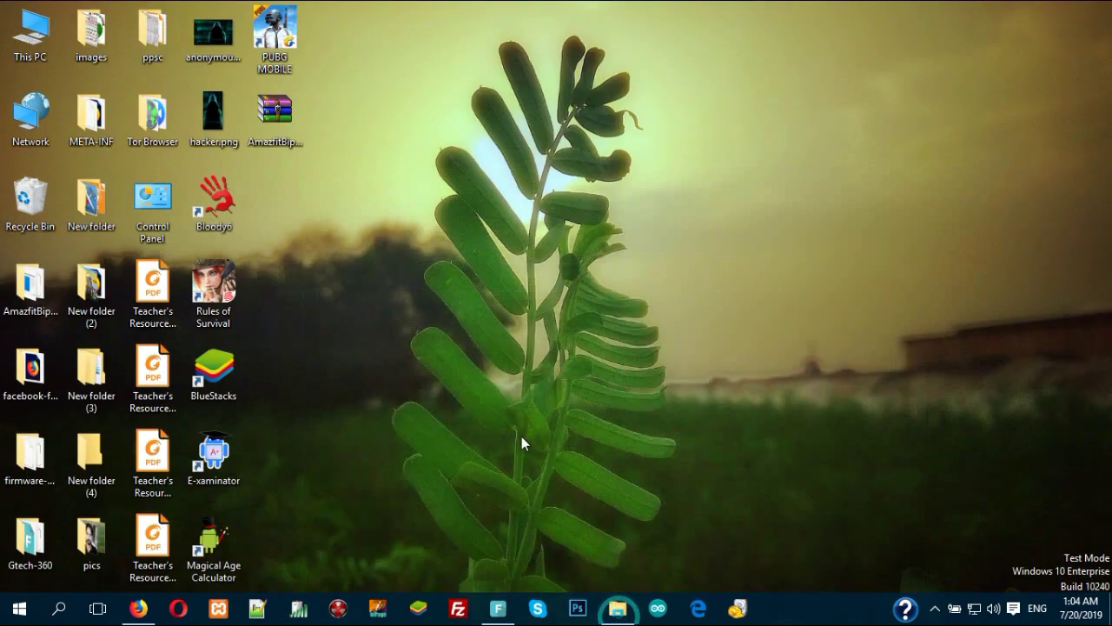
{"action": "right_click", "coordinate": [223, 131]}
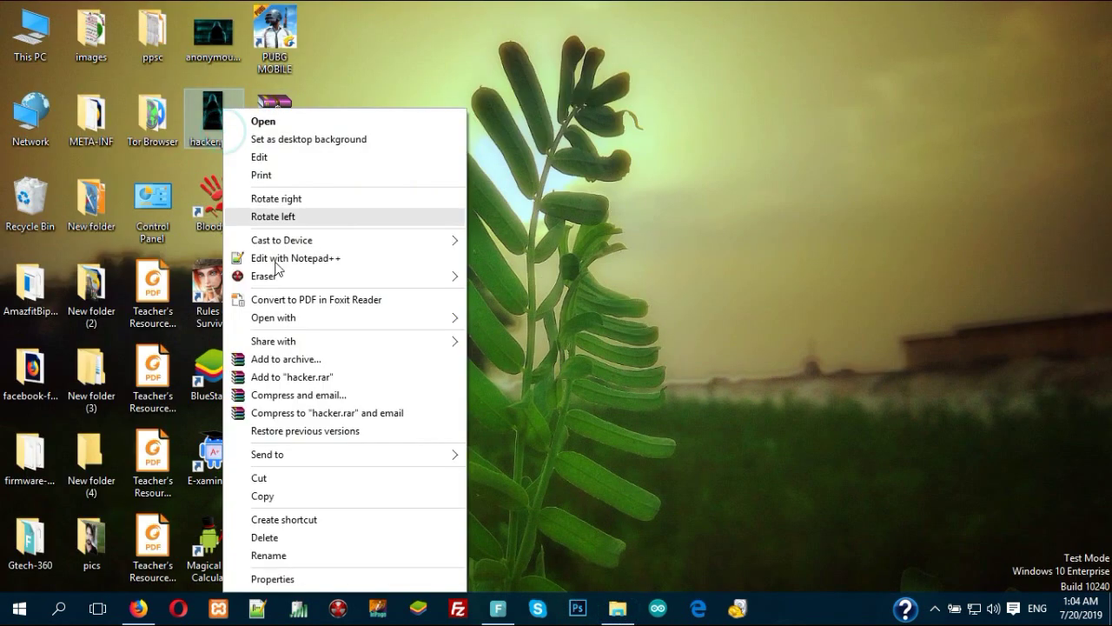
{"action": "left_click", "coordinate": [291, 556]}
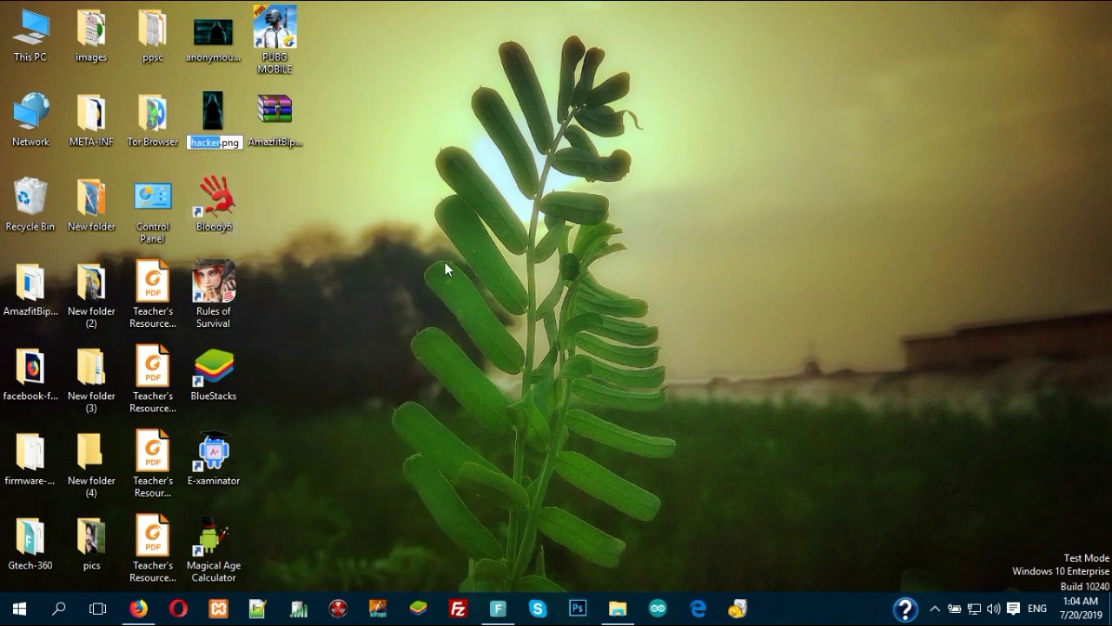
{"action": "type", "text": "0000"}
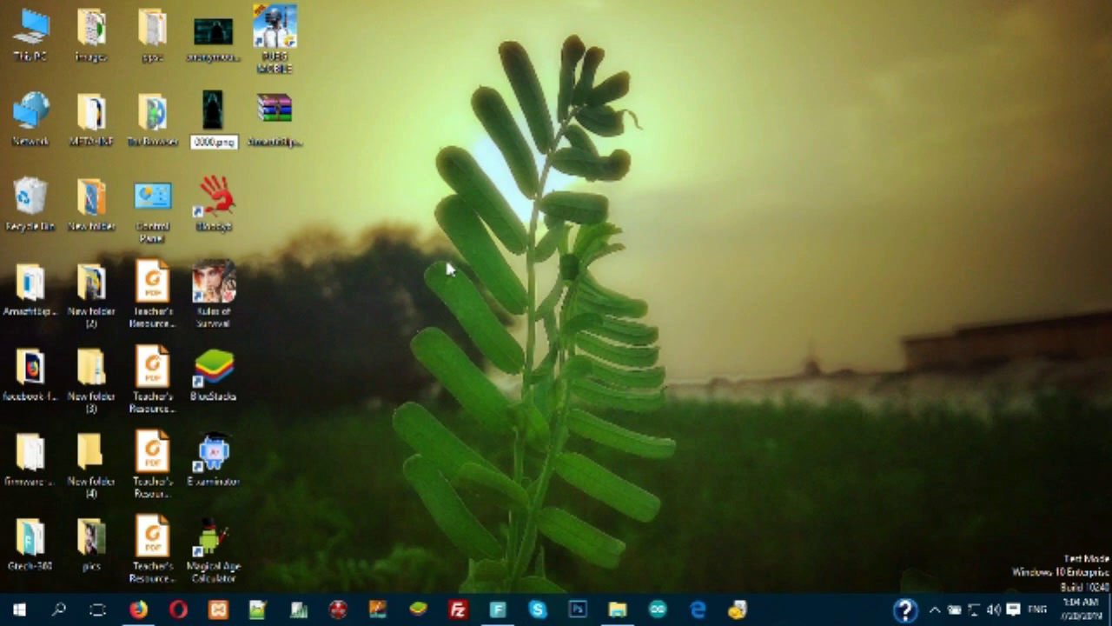
{"action": "key", "text": "Return"}
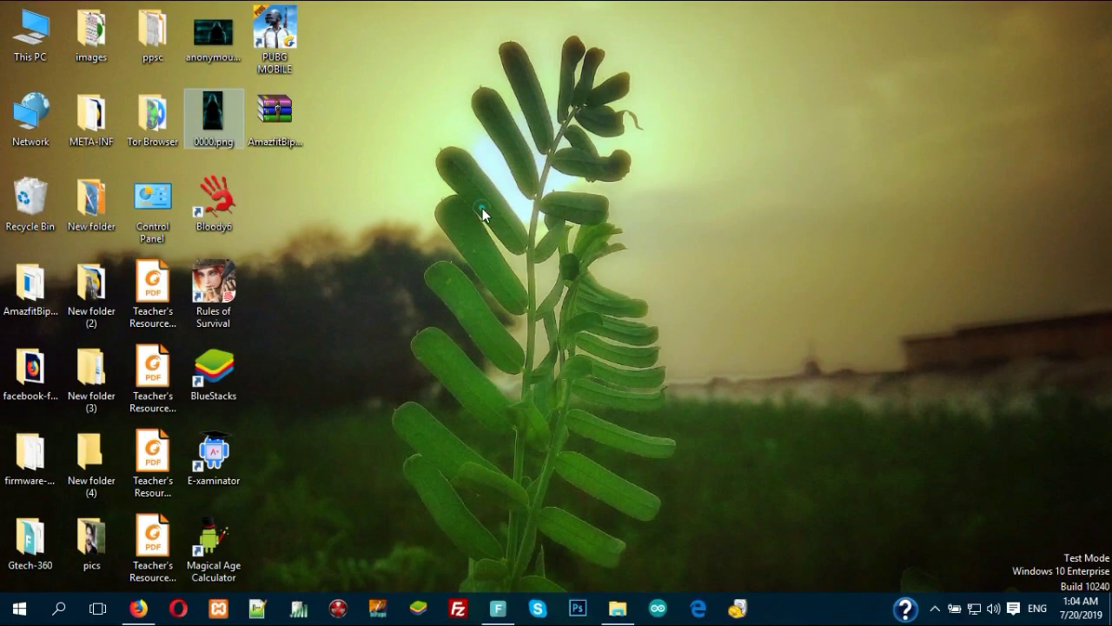
Step: Copy 0000.png and return to the 12_monkeys folder window
{"action": "right_click", "coordinate": [193, 137]}
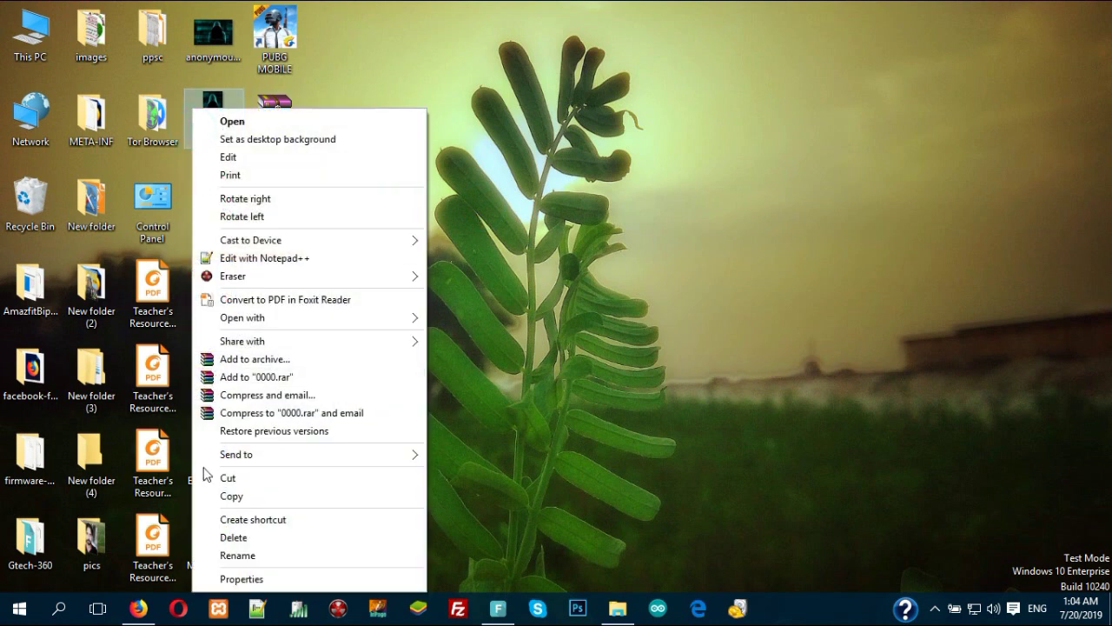
{"action": "left_click", "coordinate": [211, 495]}
{"action": "left_click", "coordinate": [617, 609]}
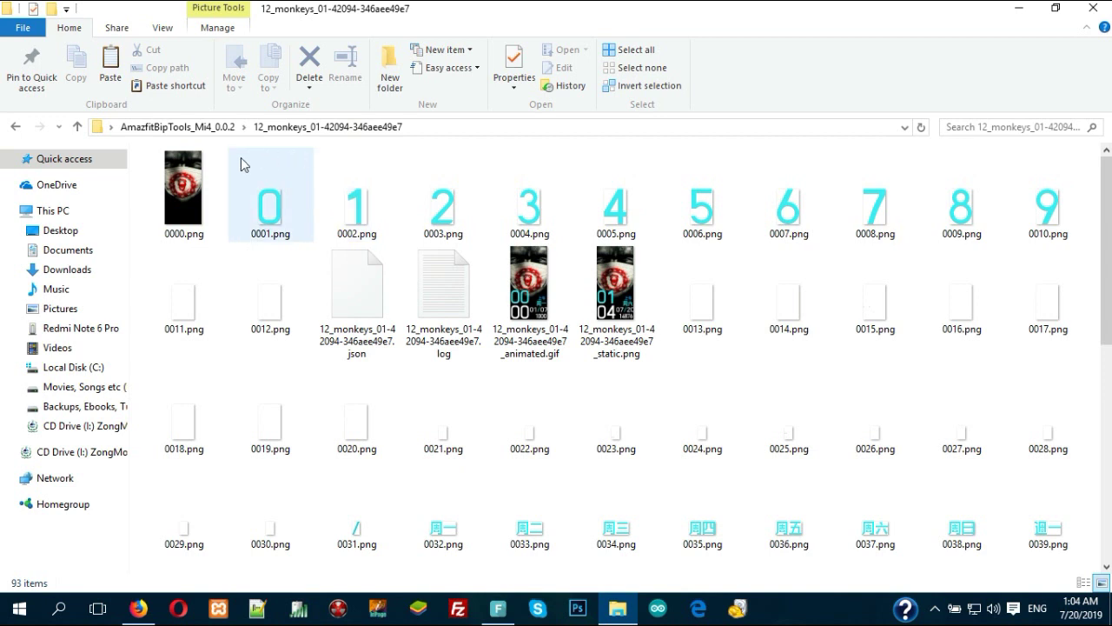
Step: Paste 0000.png into the 12_monkeys folder, replacing the existing file
{"action": "right_click", "coordinate": [224, 162]}
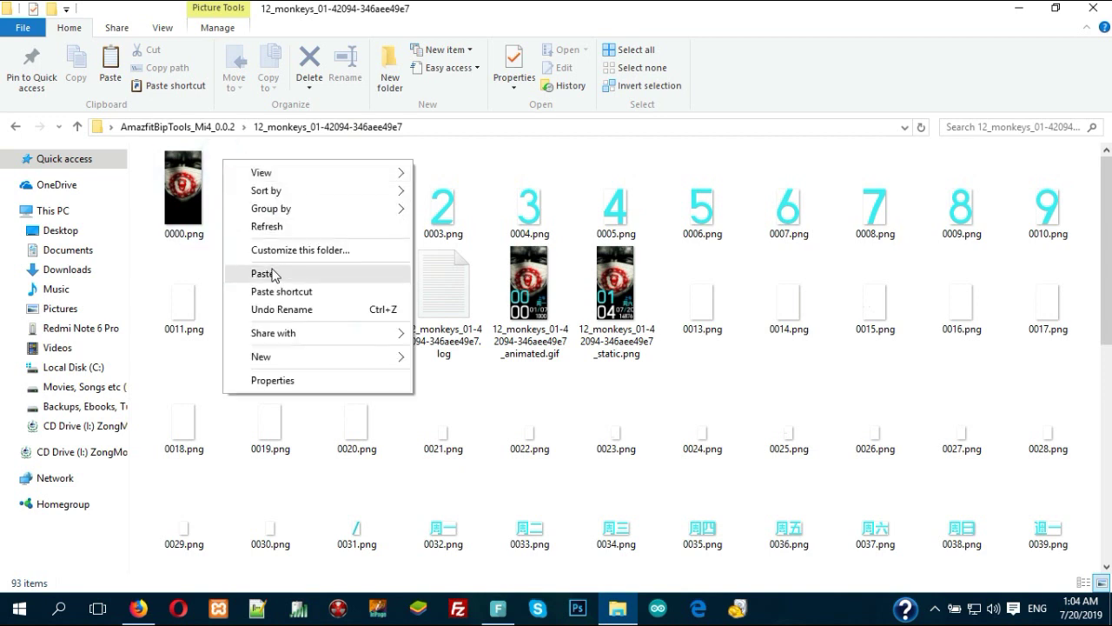
{"action": "left_click", "coordinate": [260, 275]}
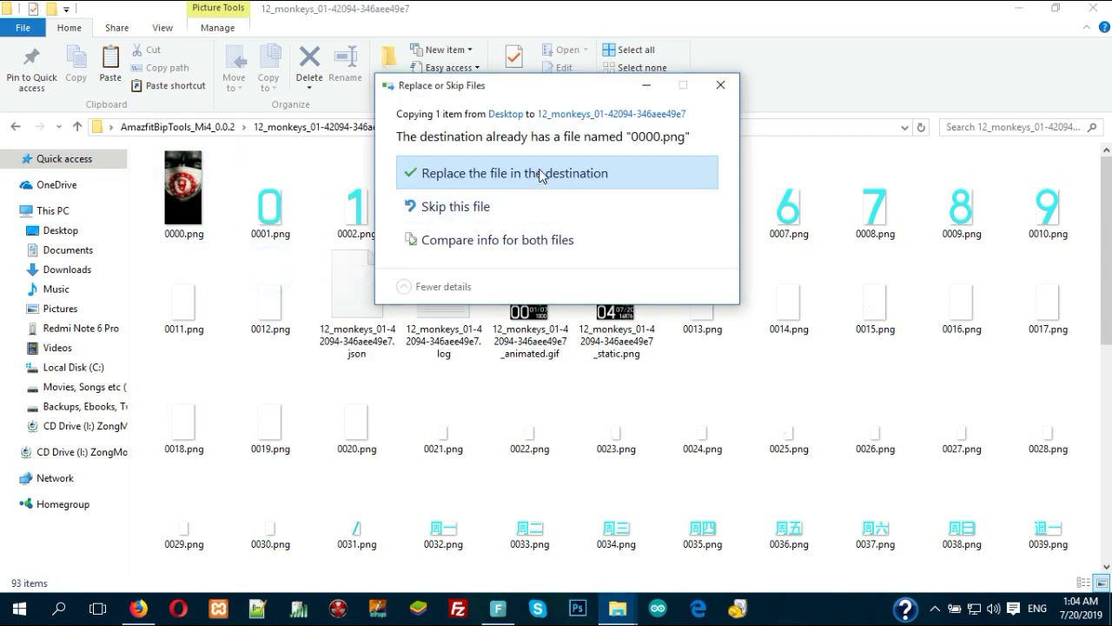
{"action": "left_click", "coordinate": [542, 174]}
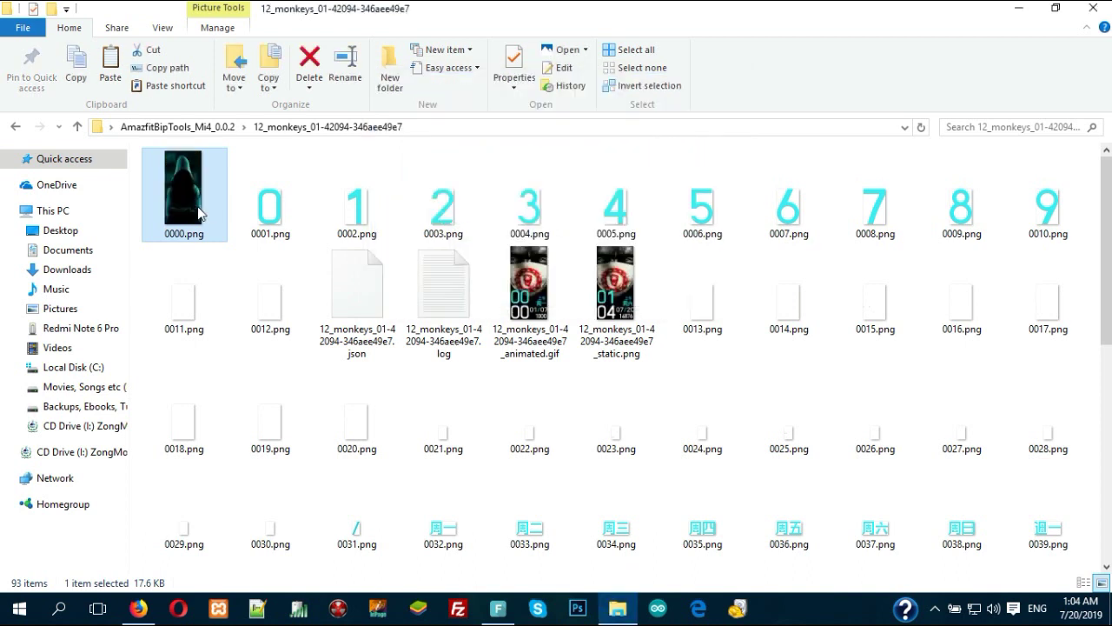
Step: Bring the 12_monkeys folder window forward and select the watch face's .json file
{"action": "left_click", "coordinate": [1021, 12]}
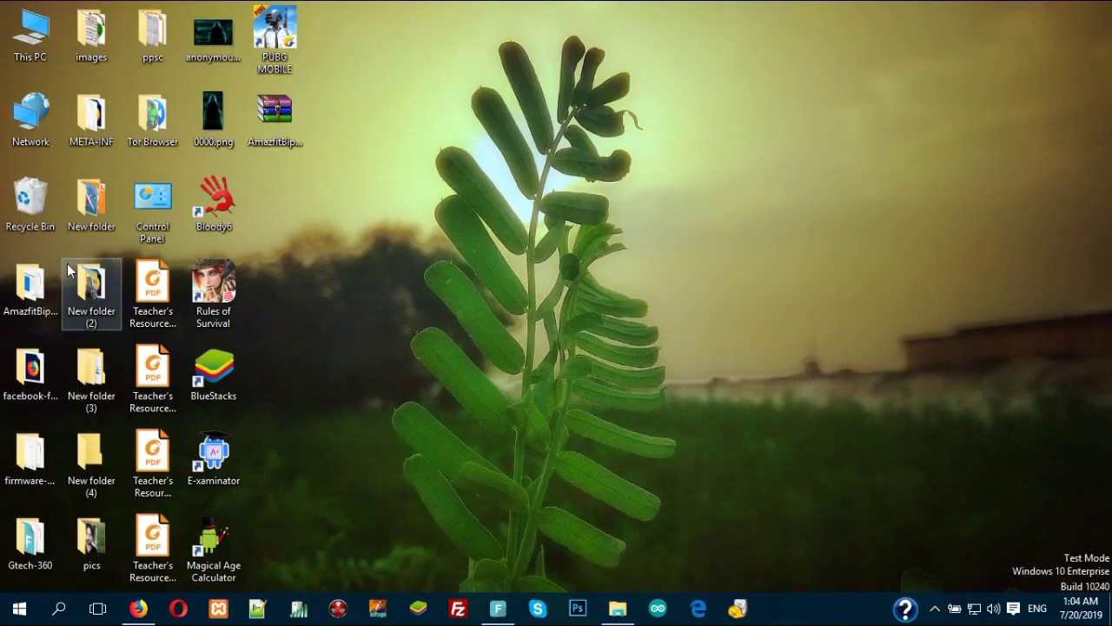
{"action": "left_click", "coordinate": [618, 608]}
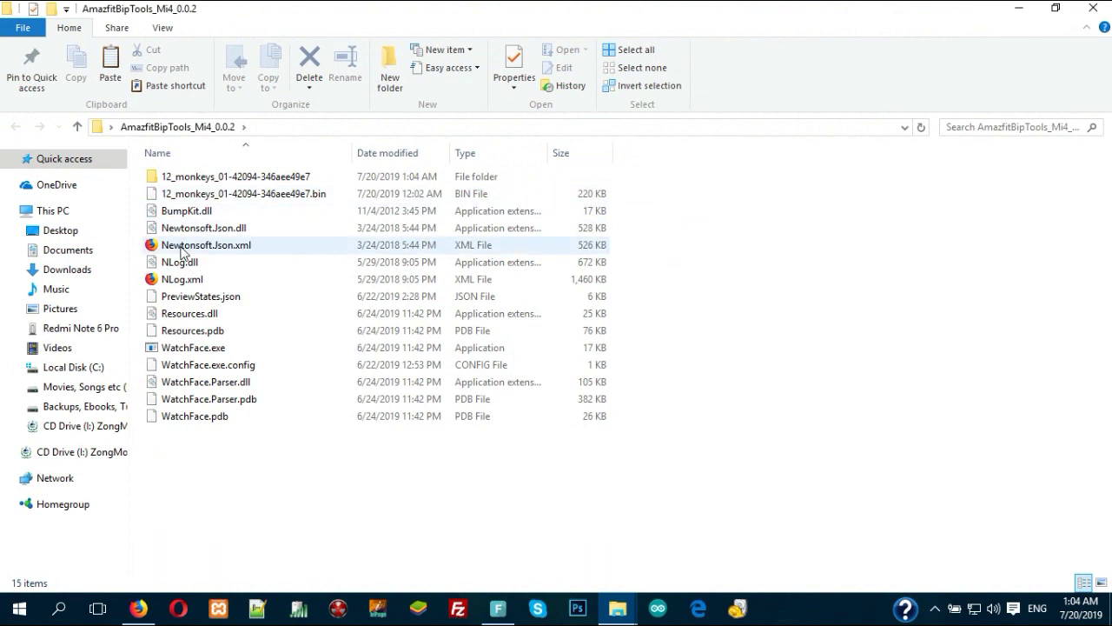
{"action": "mouse_move", "coordinate": [618, 608]}
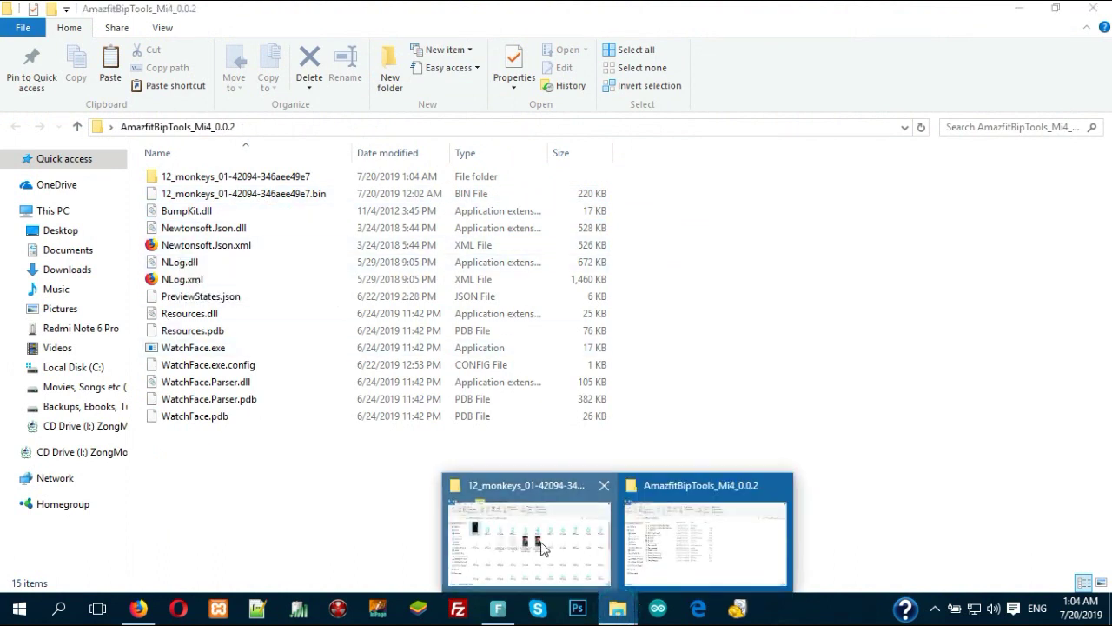
{"action": "left_click", "coordinate": [532, 539]}
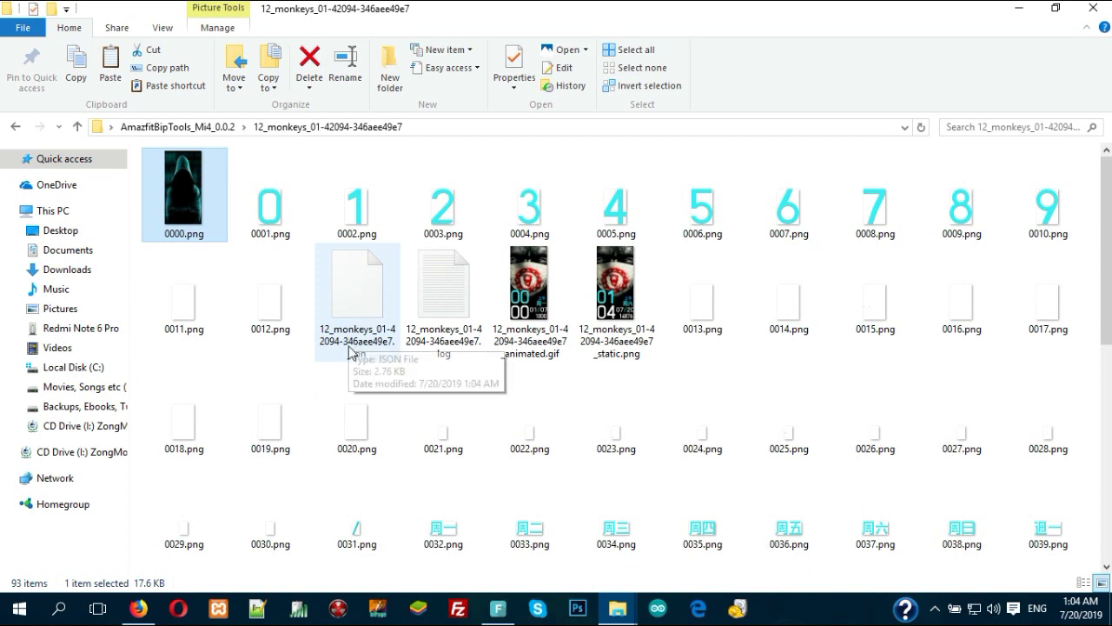
{"action": "left_click", "coordinate": [395, 349]}
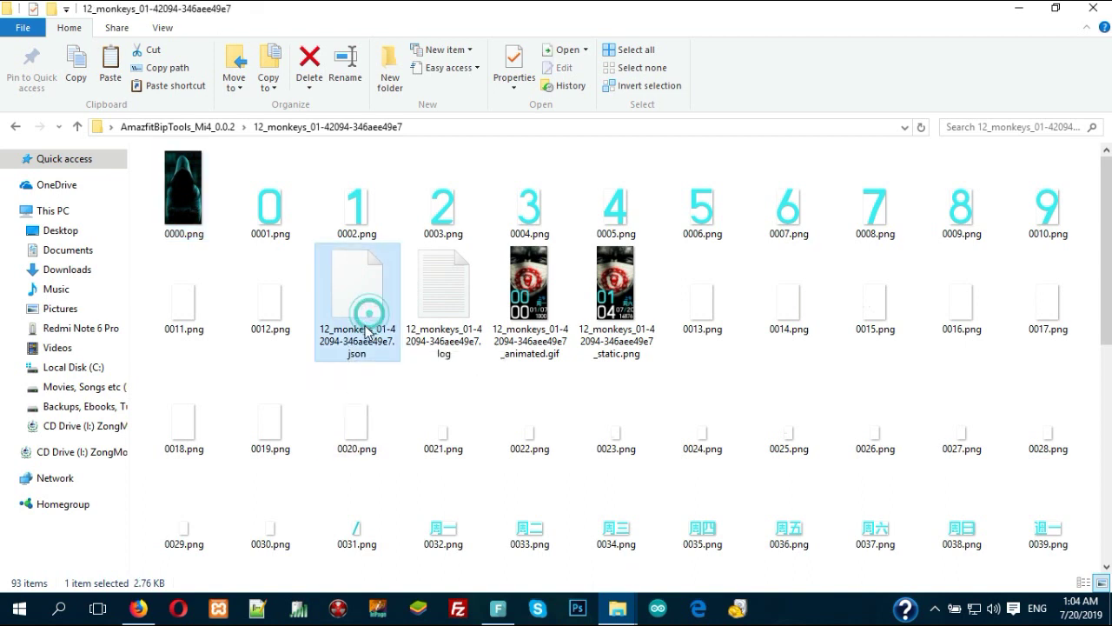
Step: Repack the watch face by dropping its .json onto WatchFace.exe, then select the new _packed.bin
{"action": "left_click_drag", "start_coordinate": [349, 296], "coordinate": [617, 606]}
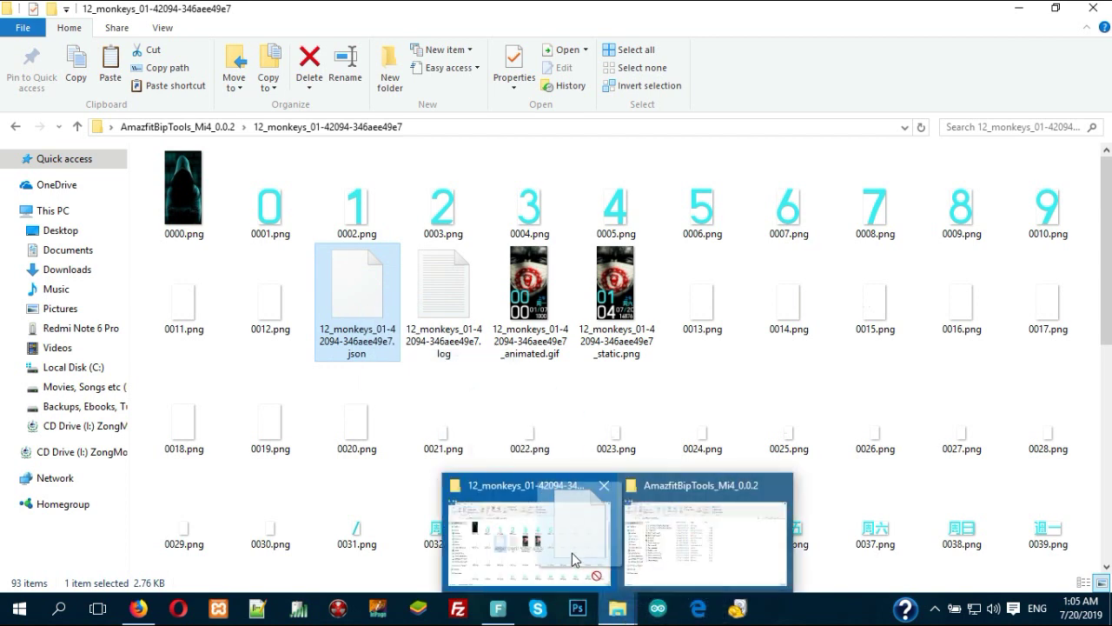
{"action": "mouse_move", "coordinate": [618, 601]}
{"action": "left_mouse_down"}
{"action": "mouse_move", "coordinate": [655, 547]}
{"action": "mouse_move", "coordinate": [207, 352]}
{"action": "left_mouse_up"}
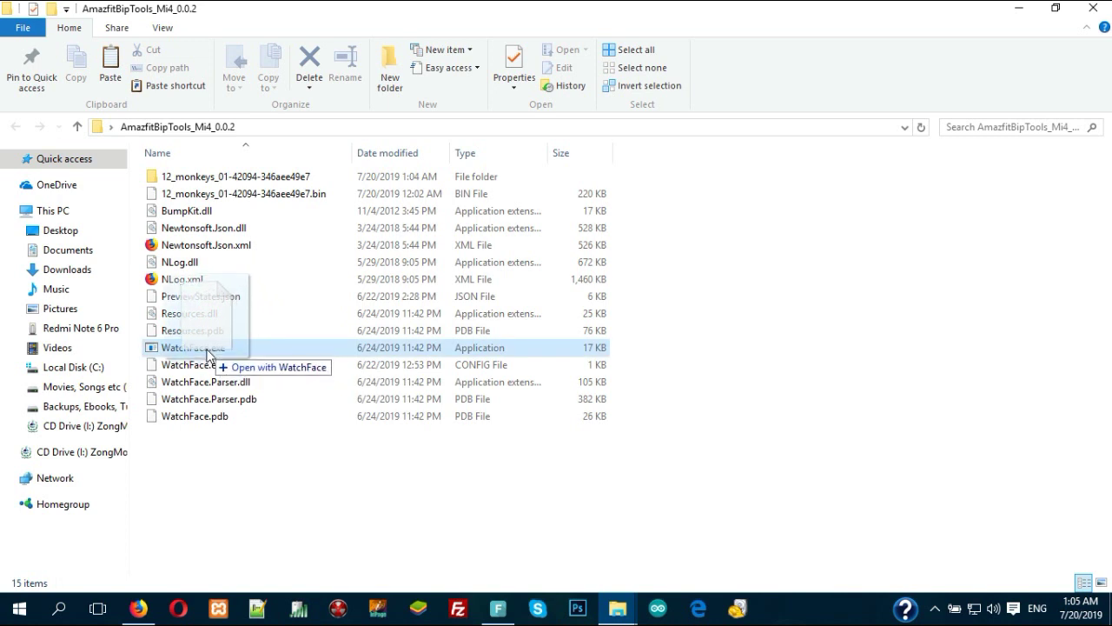
{"action": "left_click_drag", "start_coordinate": [207, 352], "coordinate": [207, 352]}
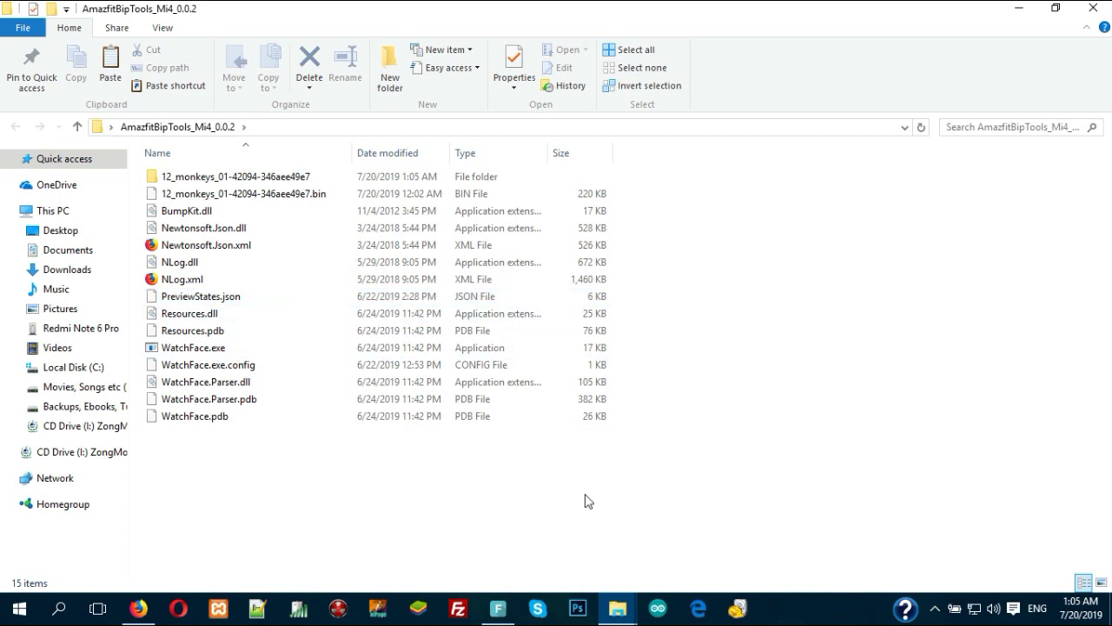
{"action": "double_click", "coordinate": [243, 176]}
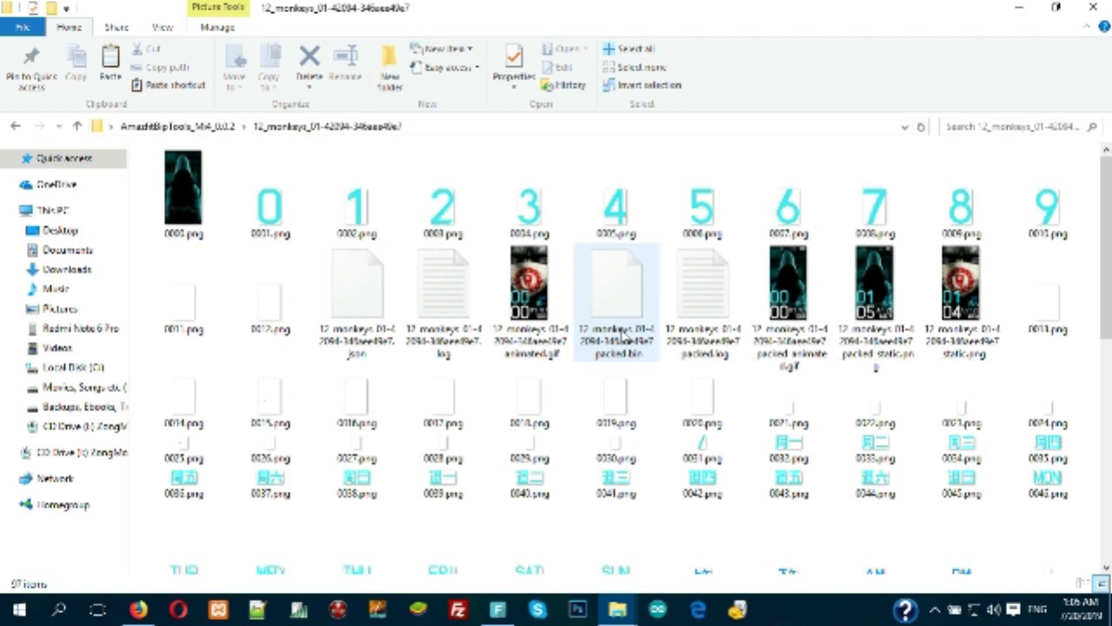
{"action": "left_click", "coordinate": [622, 331]}
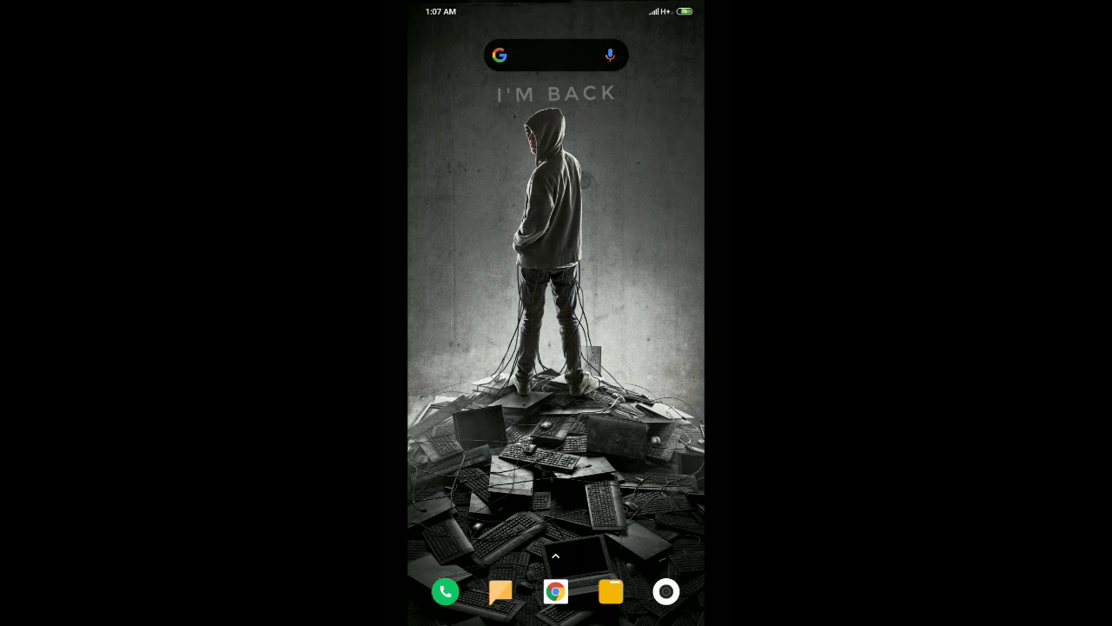
Step: Launch Mi Fit from the phone's app drawer
{"action": "left_click_drag", "start_coordinate": [556, 522], "coordinate": [556, 260]}
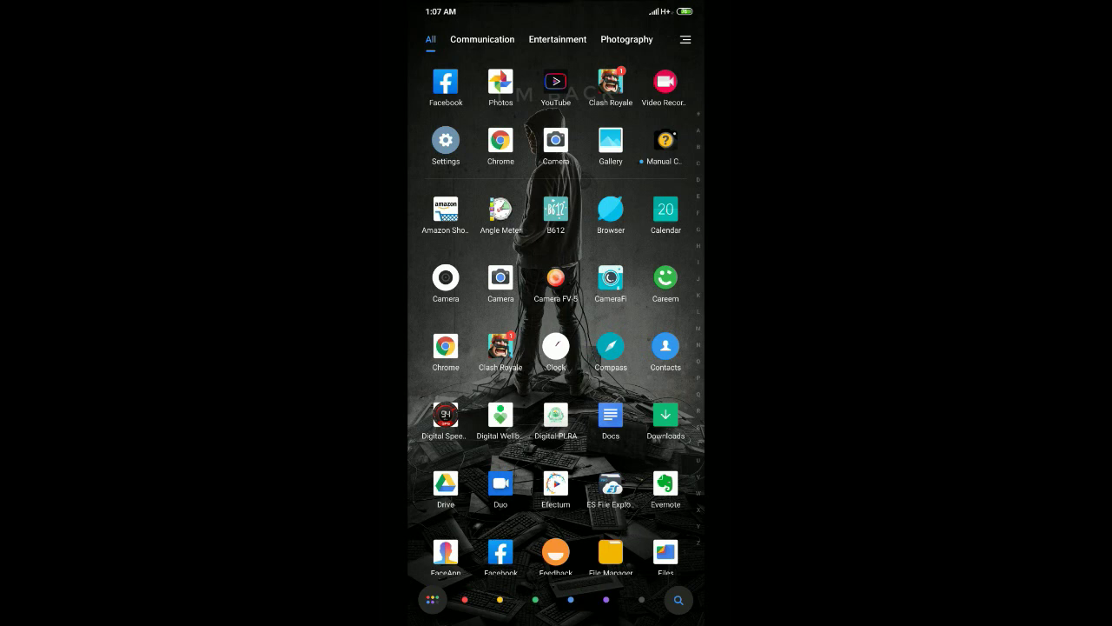
{"action": "scroll", "coordinate": [556, 313], "scroll_direction": "down", "scroll_amount": 5}
{"action": "scroll", "coordinate": [556, 313], "scroll_direction": "down", "scroll_amount": 5}
{"action": "scroll", "coordinate": [556, 313], "scroll_direction": "down", "scroll_amount": 5}
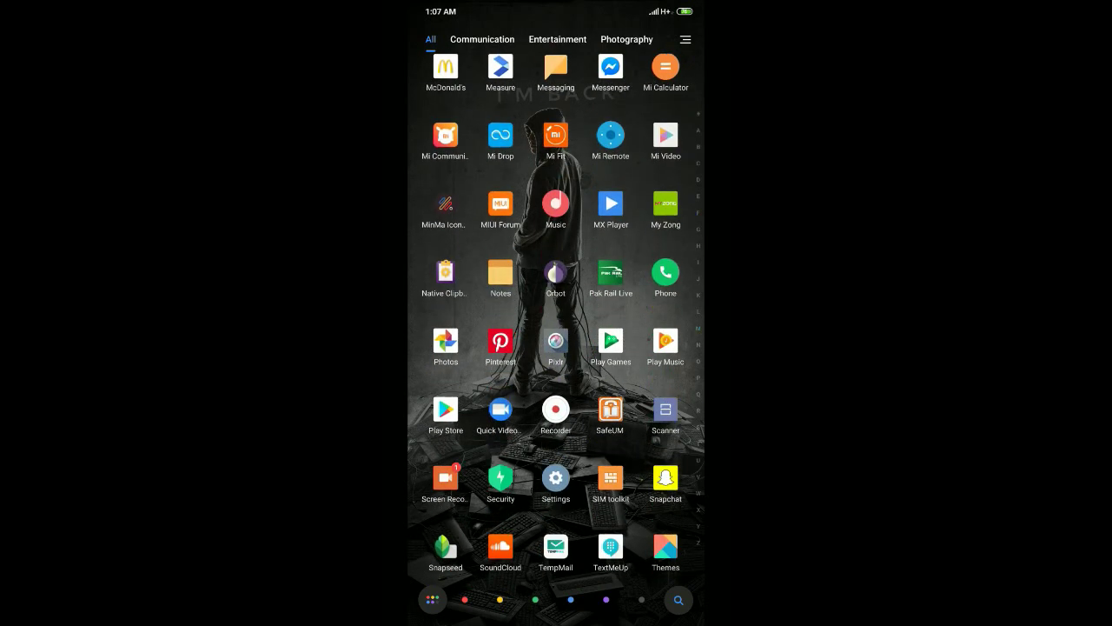
{"action": "left_click", "coordinate": [556, 138]}
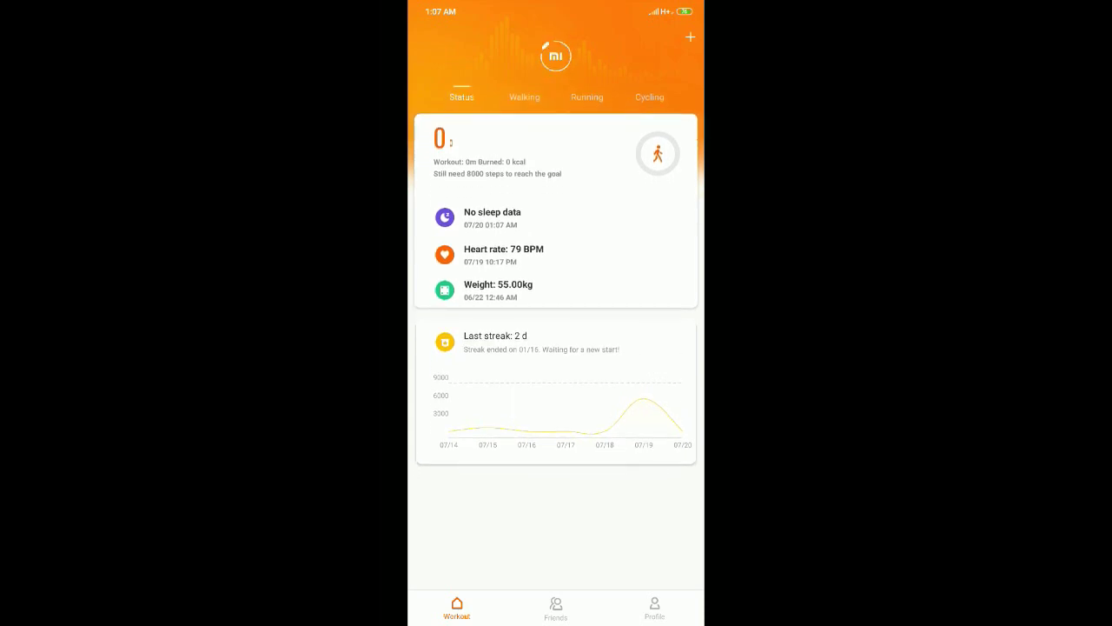
Step: Open the Mi Smart Band 4 settings from the profile page and browse band displays
{"action": "left_click", "coordinate": [654, 608]}
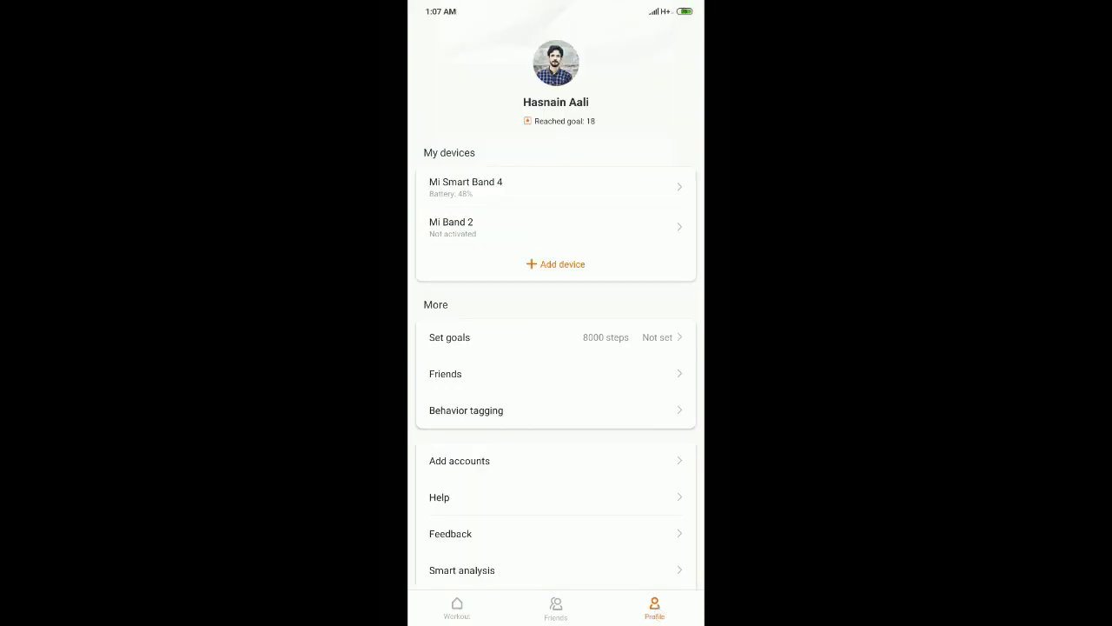
{"action": "left_click", "coordinate": [615, 186]}
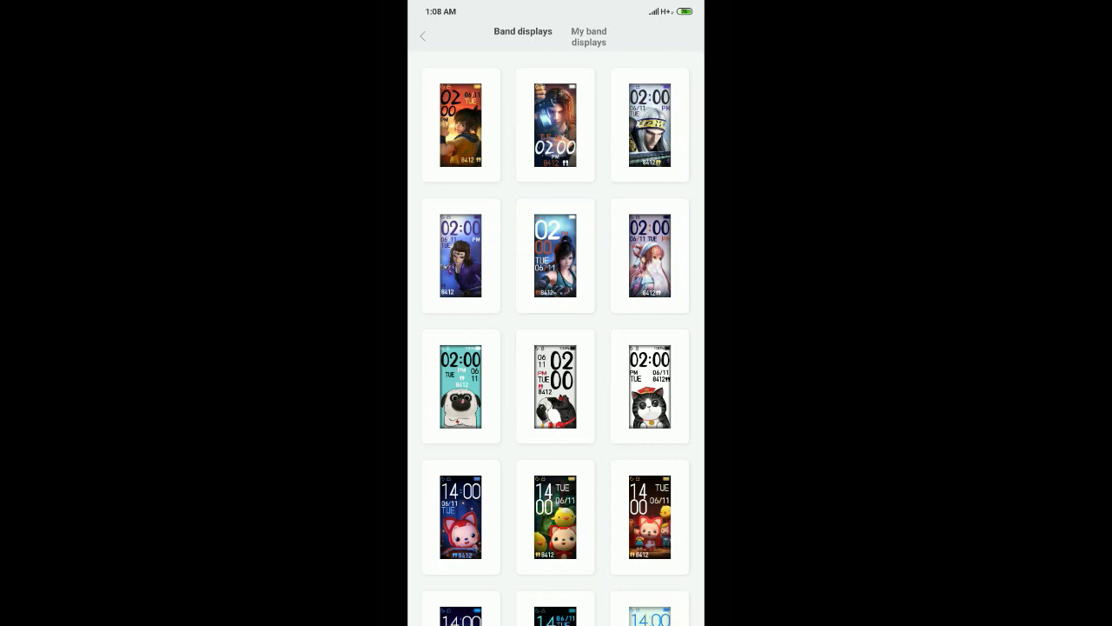
{"action": "scroll", "coordinate": [556, 338], "scroll_direction": "down", "scroll_amount": 5}
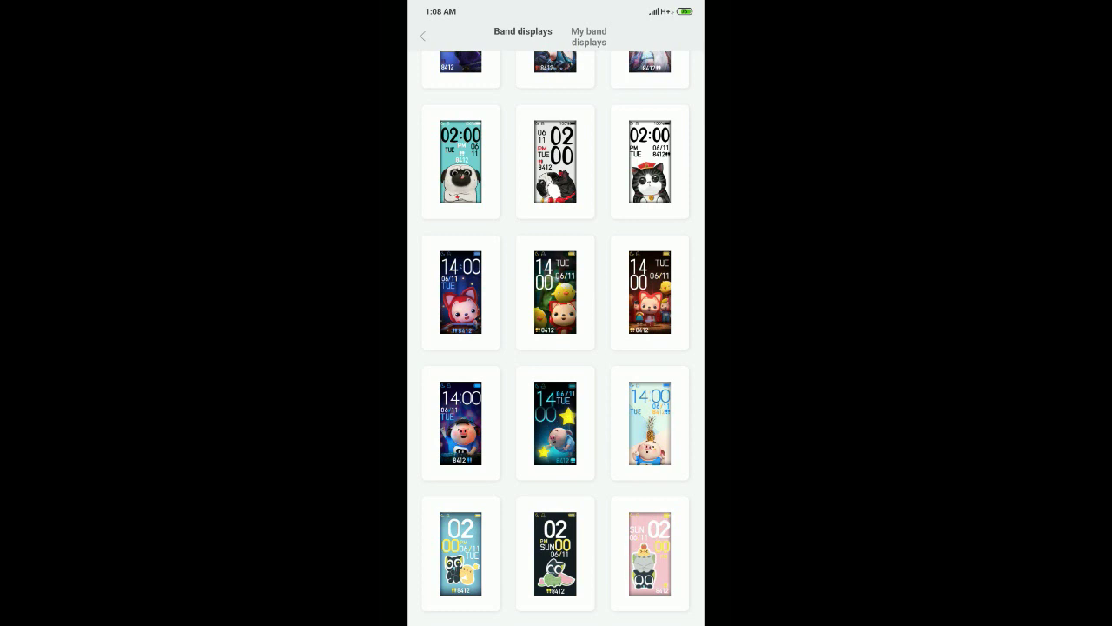
Step: Sync the Sweet Little P face to the band, retrying the download after it fails
{"action": "left_click", "coordinate": [461, 423]}
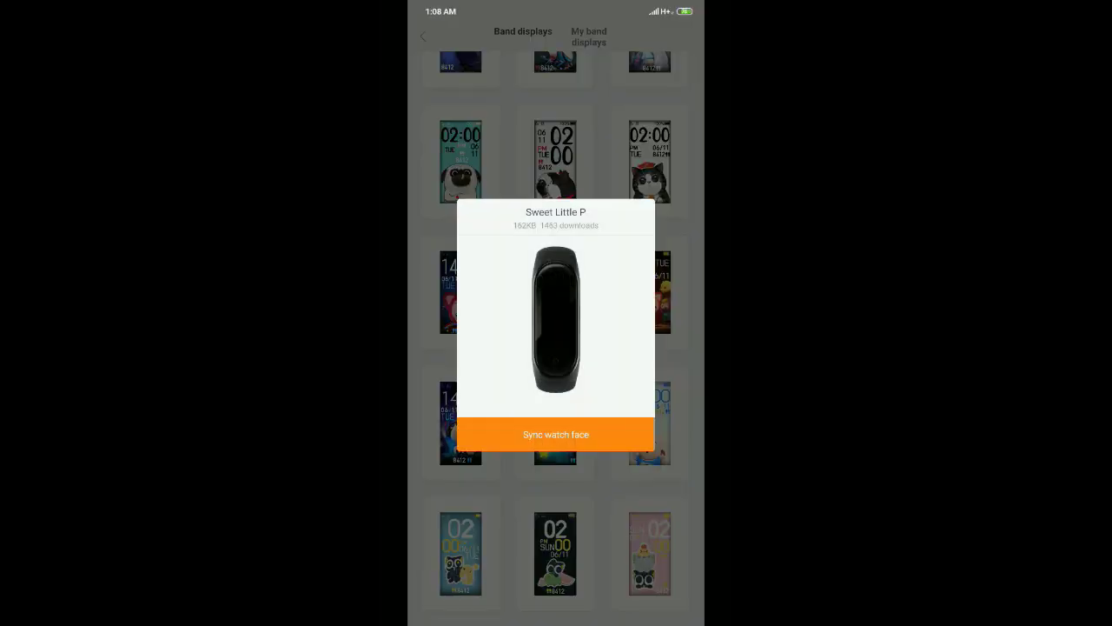
{"action": "left_click", "coordinate": [555, 433]}
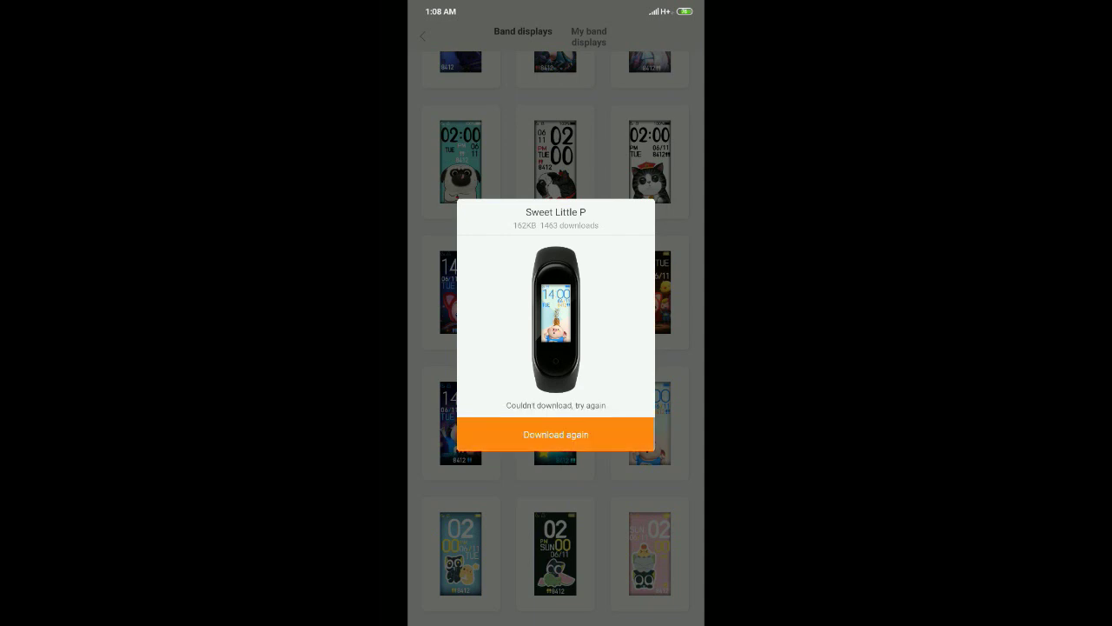
{"action": "left_click", "coordinate": [556, 435]}
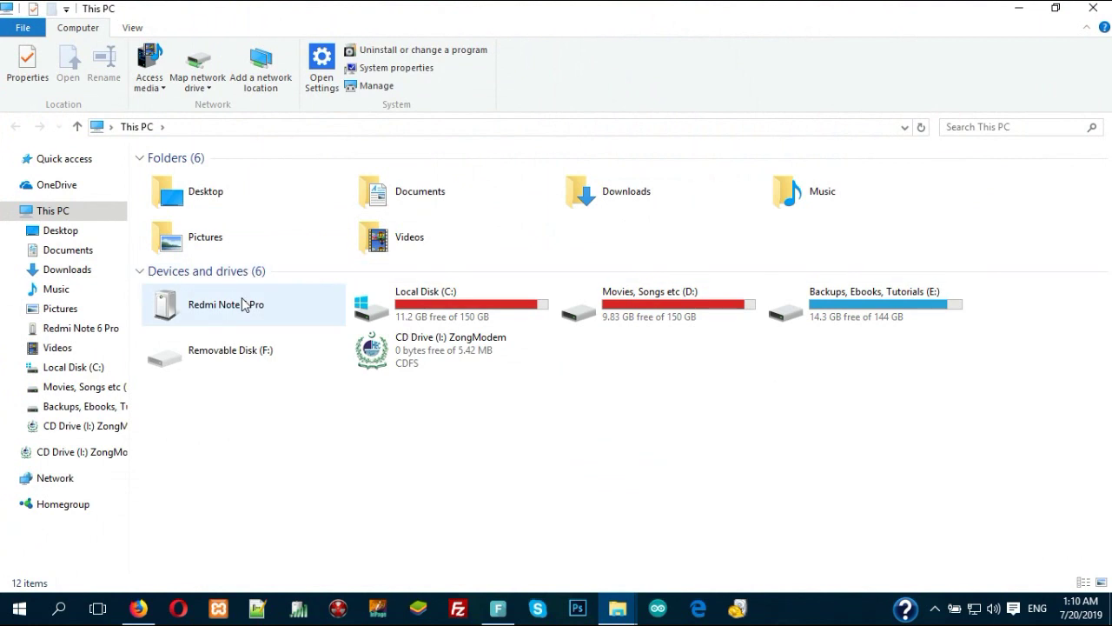
Step: Browse the Redmi Note 6 Pro's internal shared storage to the Android > data folder
{"action": "double_click", "coordinate": [241, 311]}
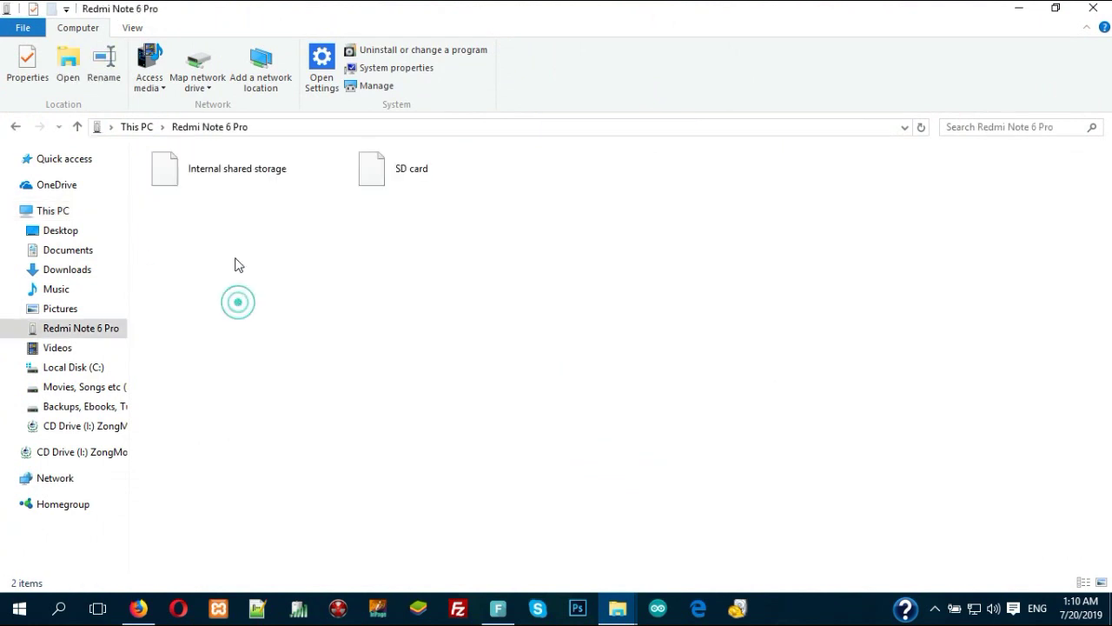
{"action": "double_click", "coordinate": [230, 160]}
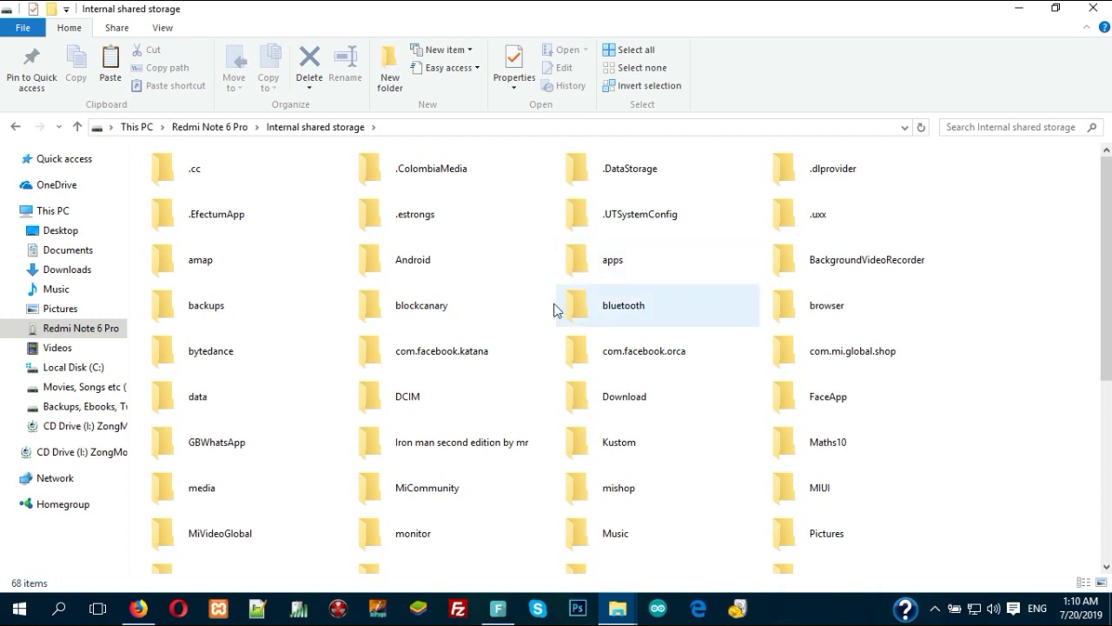
{"action": "double_click", "coordinate": [408, 260]}
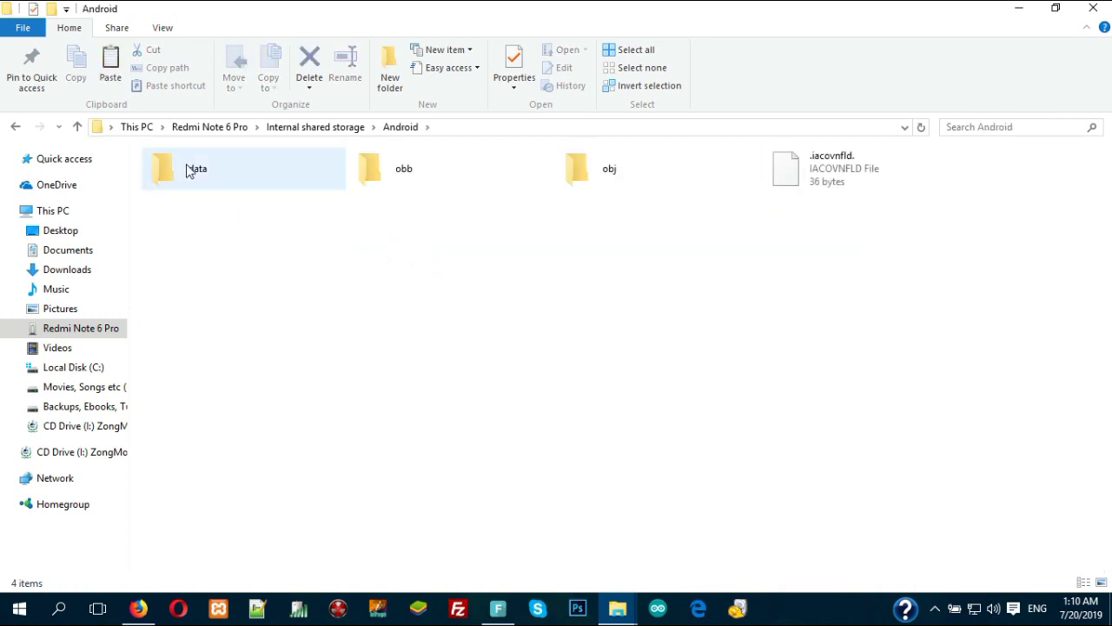
{"action": "double_click", "coordinate": [190, 170]}
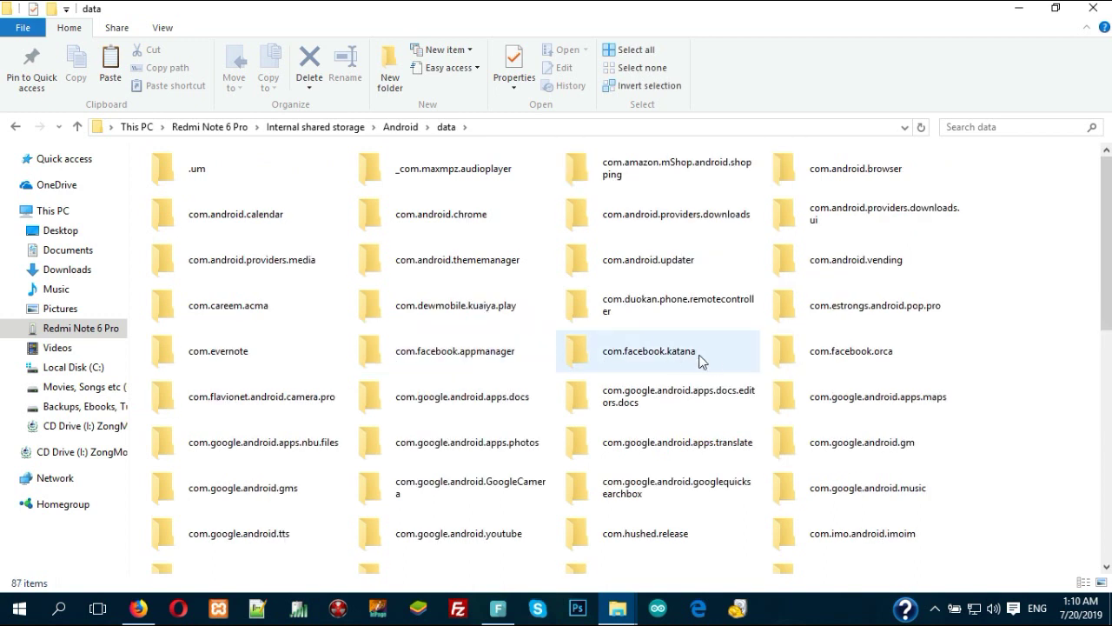
{"action": "scroll", "coordinate": [469, 298], "scroll_direction": "down", "scroll_amount": 2}
{"action": "scroll", "coordinate": [471, 299], "scroll_direction": "down", "scroll_amount": 5}
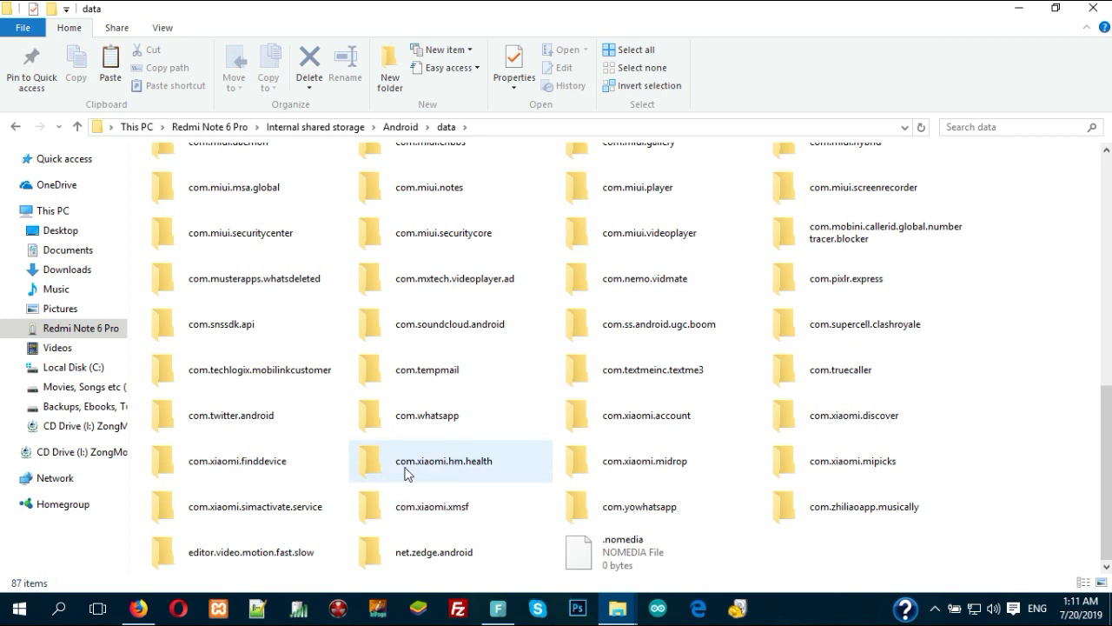
Step: Open com.xiaomi.hm.health > files > watch_skin_local, the newest face folder, and preview its image
{"action": "double_click", "coordinate": [440, 470]}
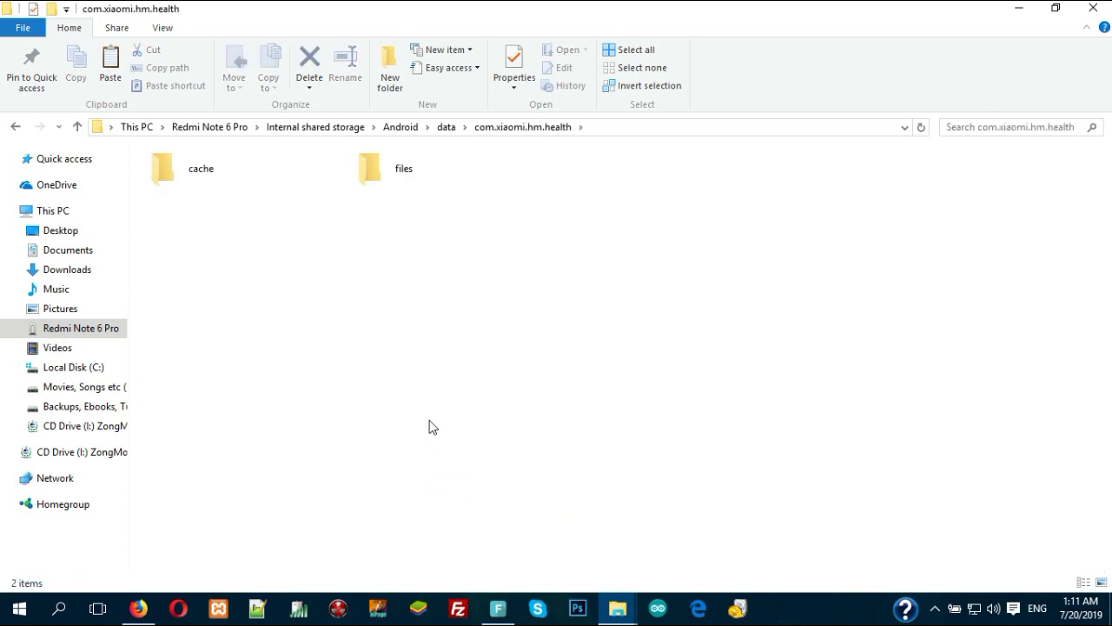
{"action": "double_click", "coordinate": [384, 190]}
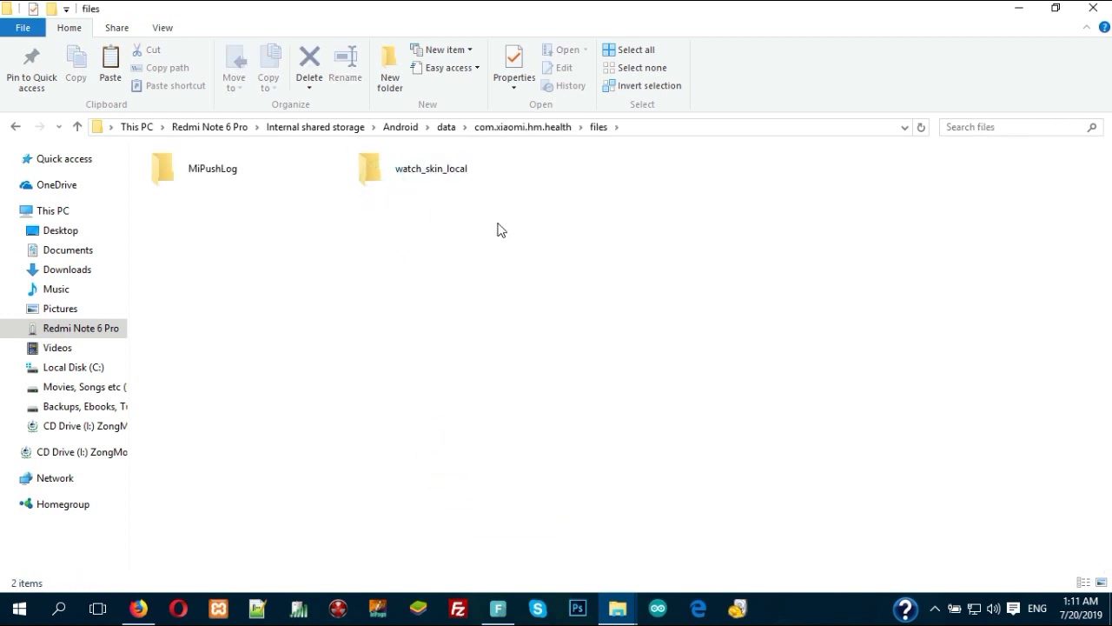
{"action": "double_click", "coordinate": [432, 168]}
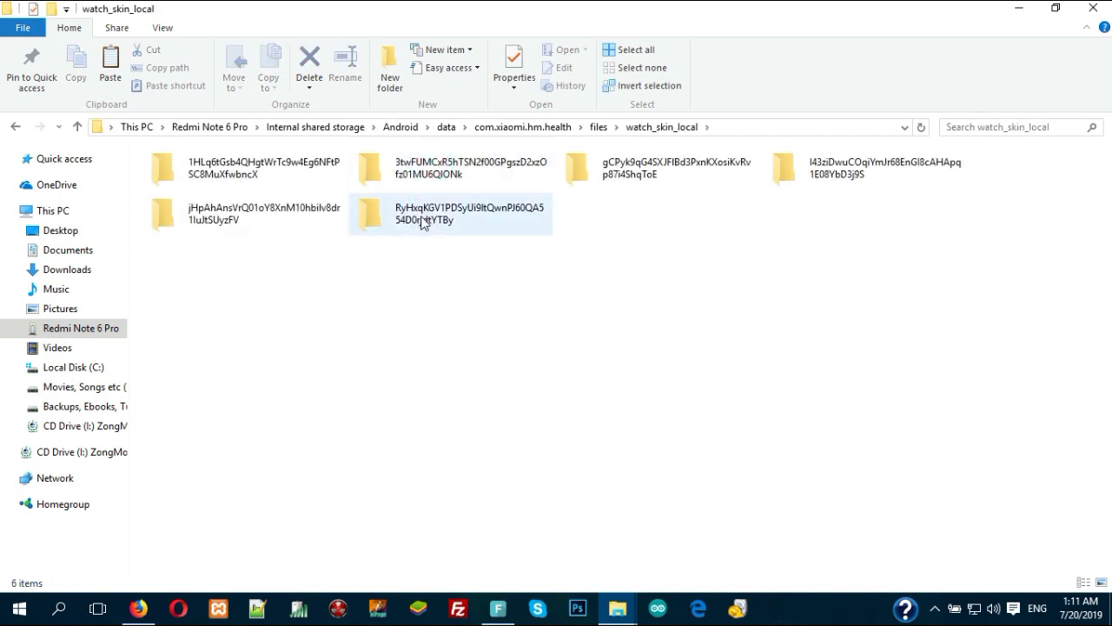
{"action": "double_click", "coordinate": [423, 222]}
{"action": "double_click", "coordinate": [178, 169]}
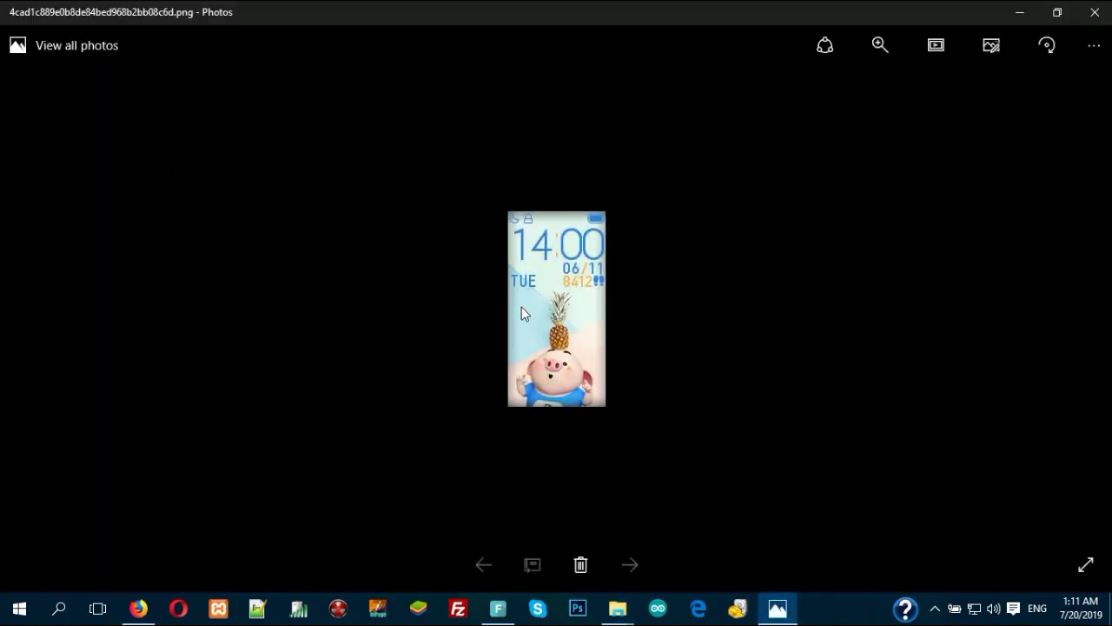
Step: Close the image preview and copy the downloaded watch face .bin's file name through Rename
{"action": "left_click", "coordinate": [1097, 16]}
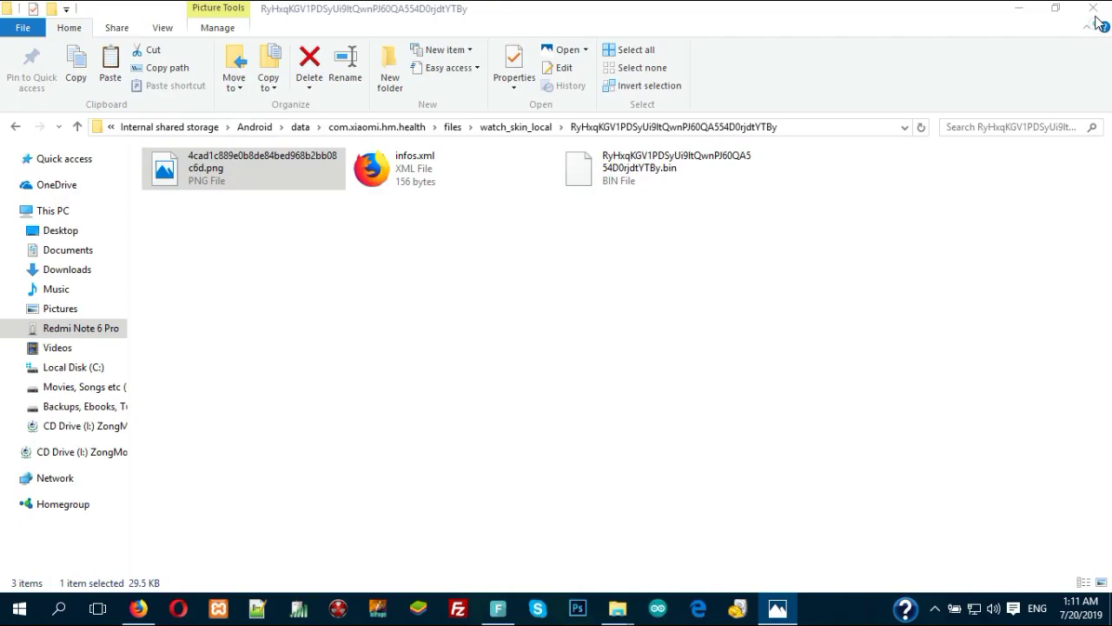
{"action": "left_click", "coordinate": [660, 176]}
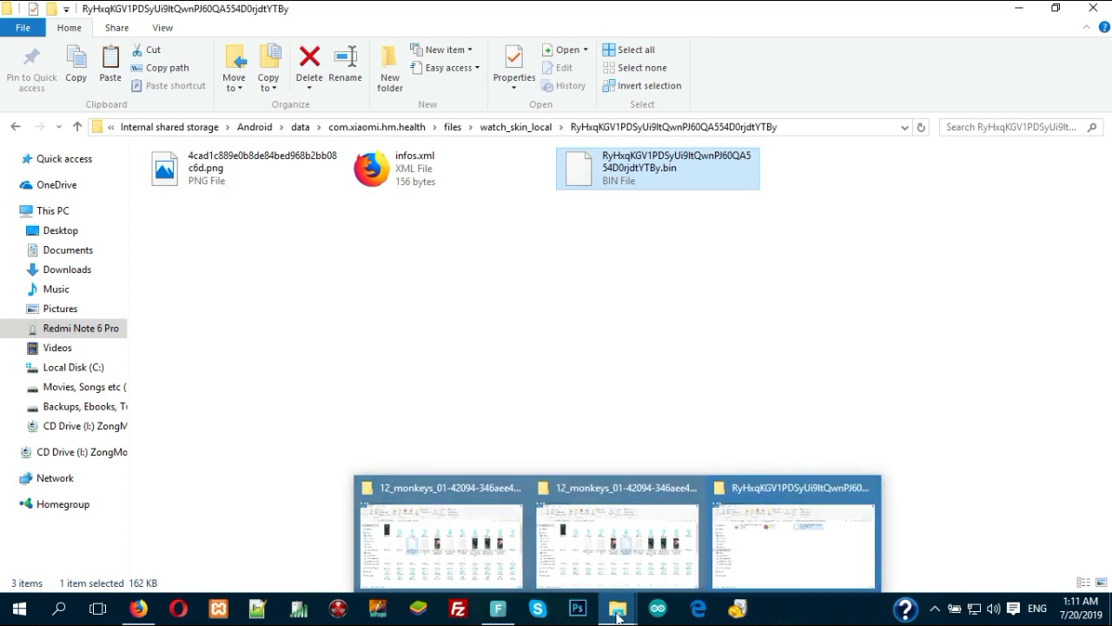
{"action": "right_click", "coordinate": [625, 177]}
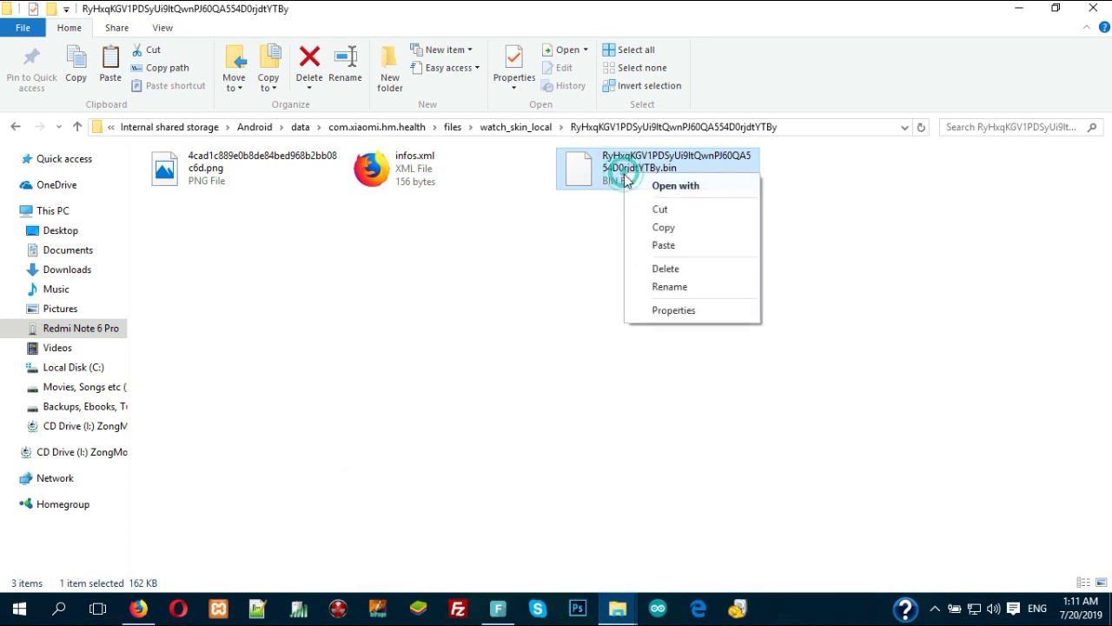
{"action": "left_click", "coordinate": [670, 286]}
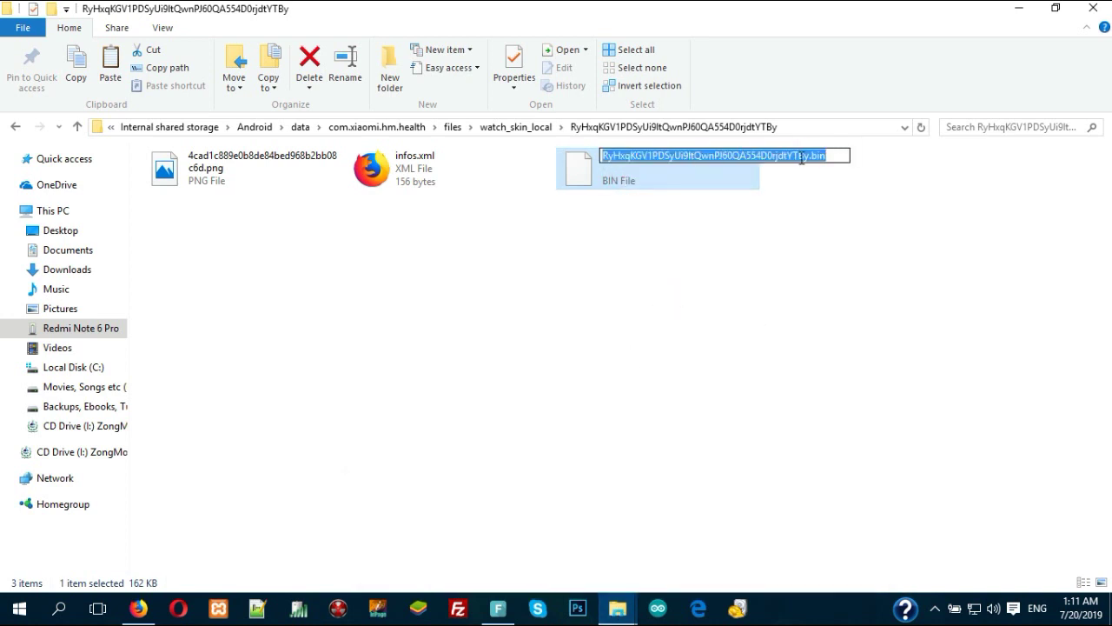
{"action": "right_click", "coordinate": [801, 159]}
{"action": "left_click", "coordinate": [829, 208]}
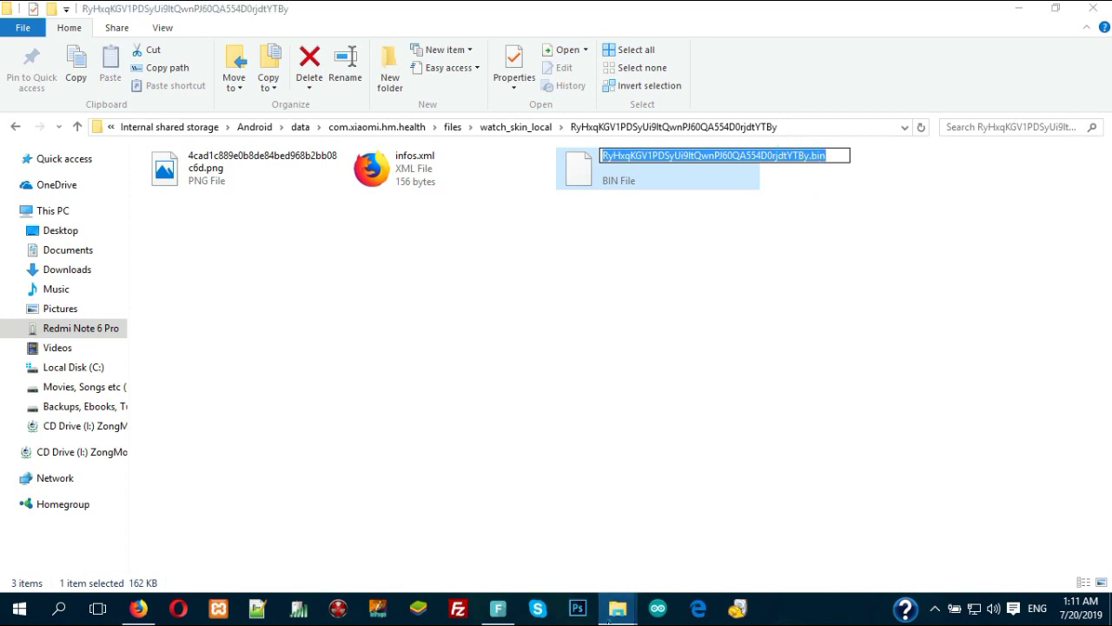
Step: In the 12_monkeys folder, rename the custom _packed.bin to the copied downloaded watch-face name
{"action": "mouse_move", "coordinate": [617, 608]}
{"action": "left_click", "coordinate": [611, 540]}
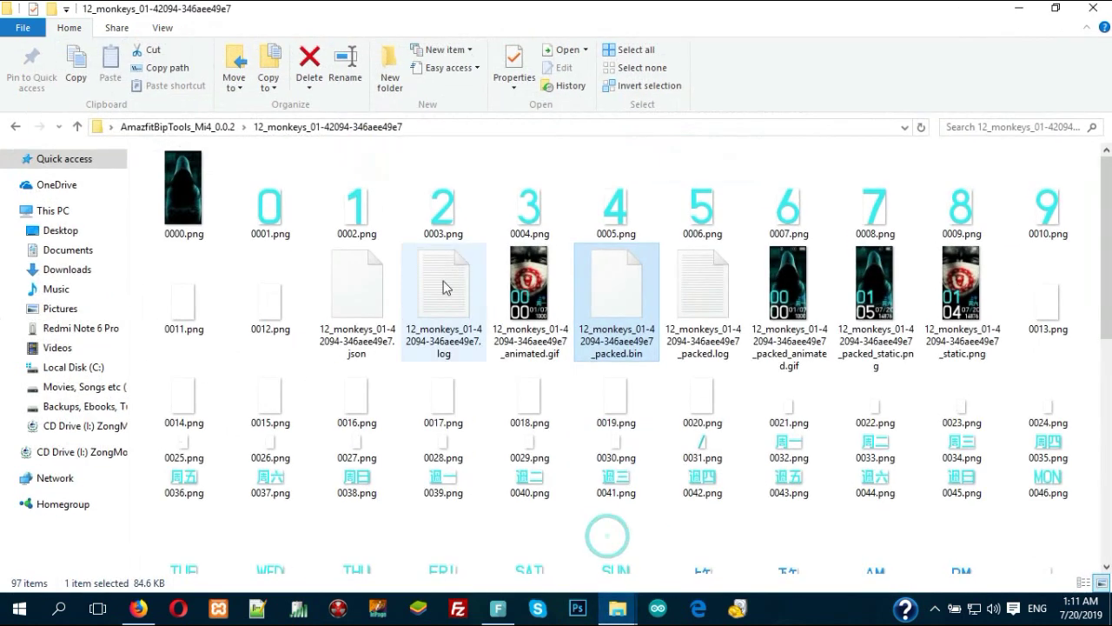
{"action": "right_click", "coordinate": [632, 349]}
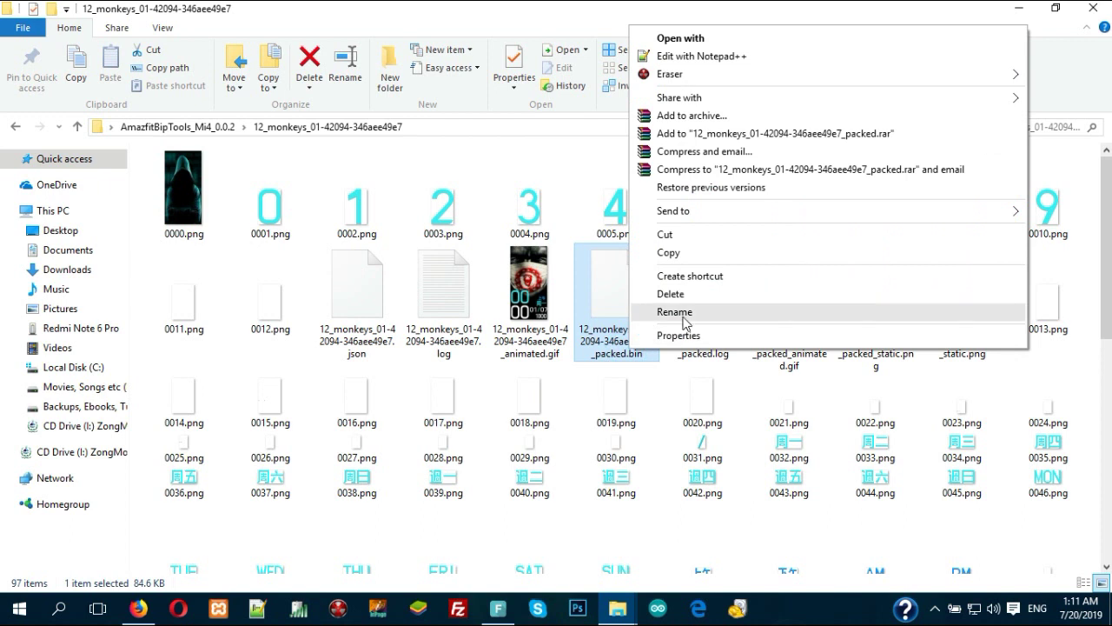
{"action": "left_click", "coordinate": [684, 313]}
{"action": "left_click_drag", "start_coordinate": [650, 366], "coordinate": [566, 331]}
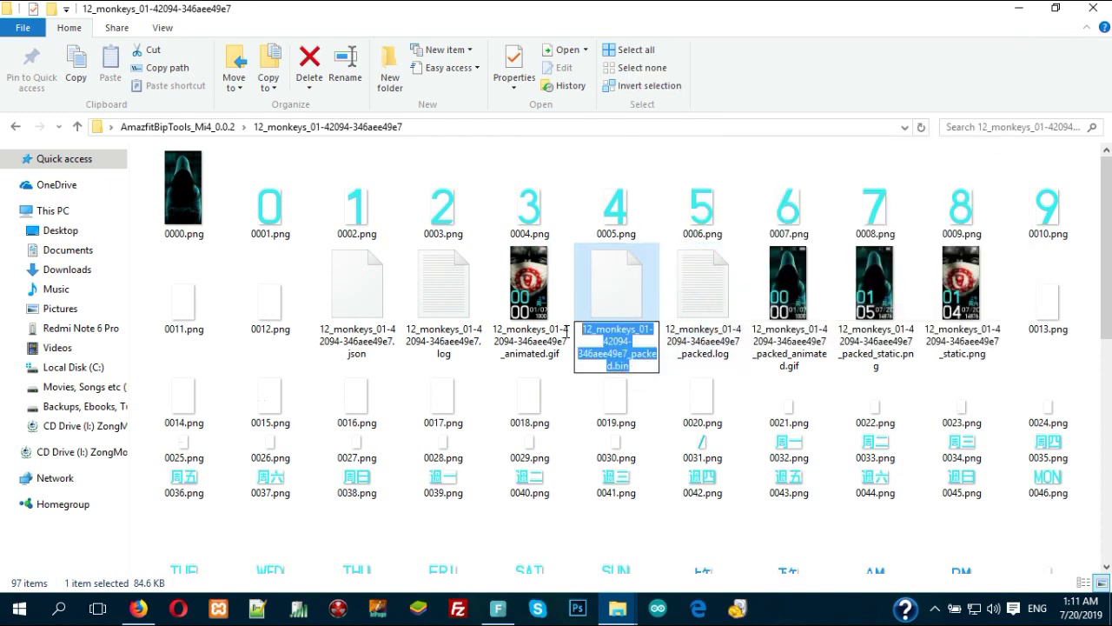
{"action": "right_click", "coordinate": [598, 339]}
{"action": "left_click", "coordinate": [664, 415]}
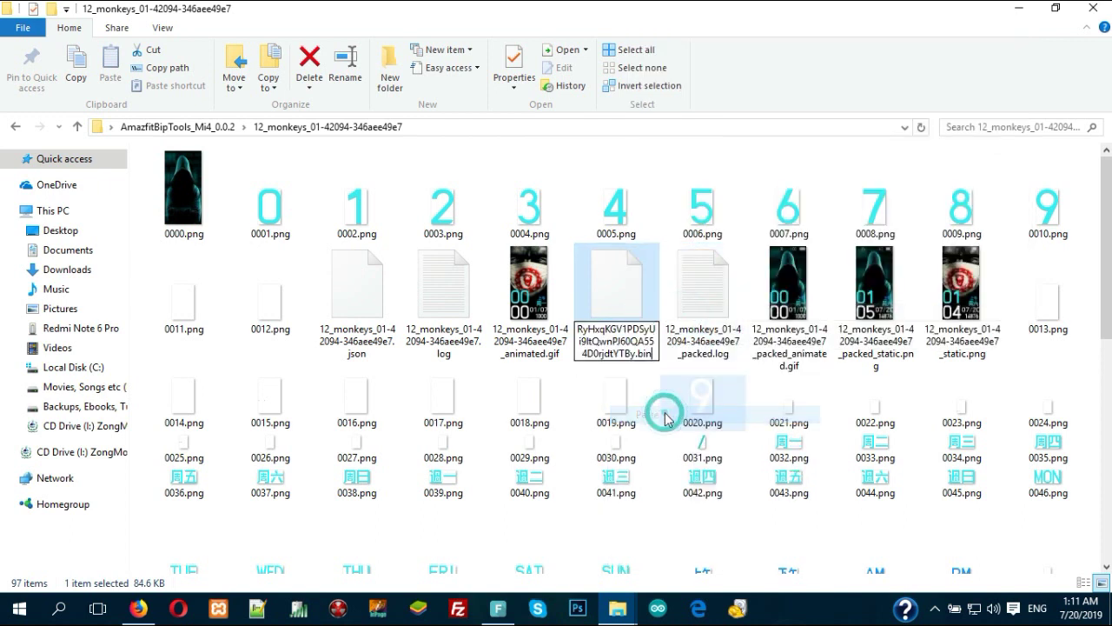
{"action": "left_click", "coordinate": [687, 155]}
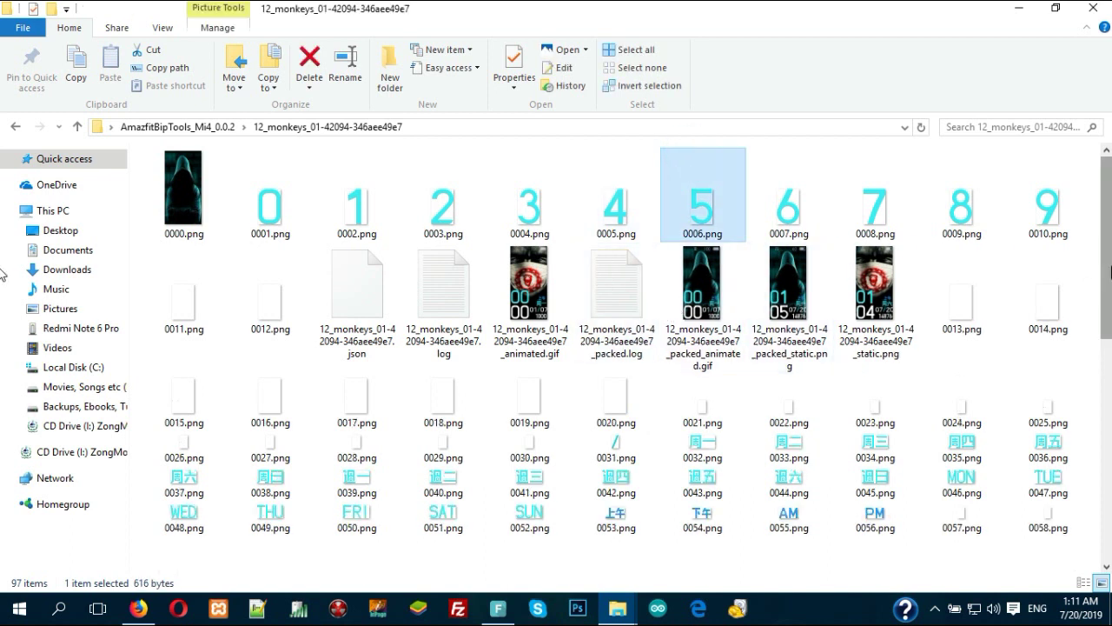
Step: Copy the renamed custom hacker watch-face .bin file
{"action": "scroll", "coordinate": [1105, 315], "scroll_direction": "down", "scroll_amount": 3}
{"action": "scroll", "coordinate": [1105, 315], "scroll_direction": "down", "scroll_amount": 2}
{"action": "left_click", "coordinate": [859, 513]}
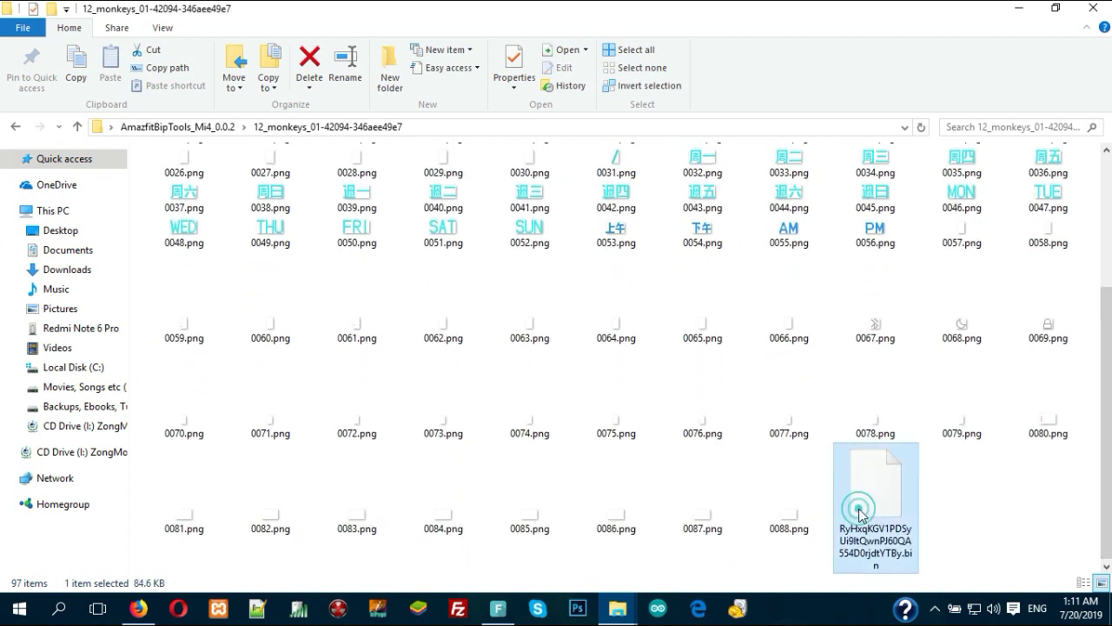
{"action": "right_click", "coordinate": [859, 512]}
{"action": "left_click", "coordinate": [758, 416]}
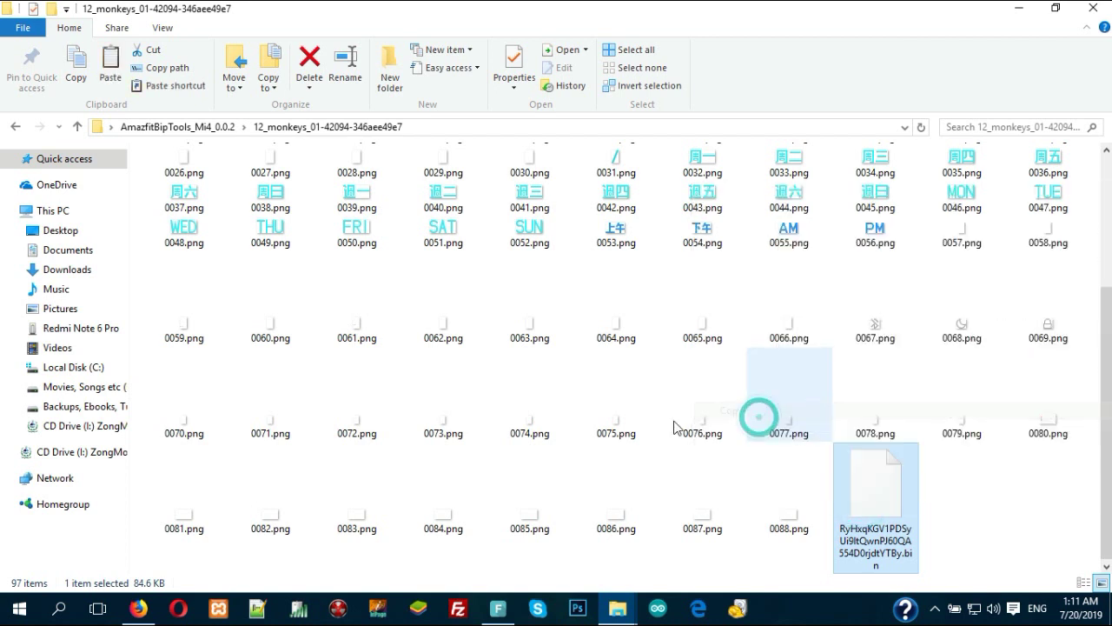
Step: Paste it into the phone's watch face folder, replacing the downloaded file, then return to watch_skin_local
{"action": "left_click", "coordinate": [616, 610]}
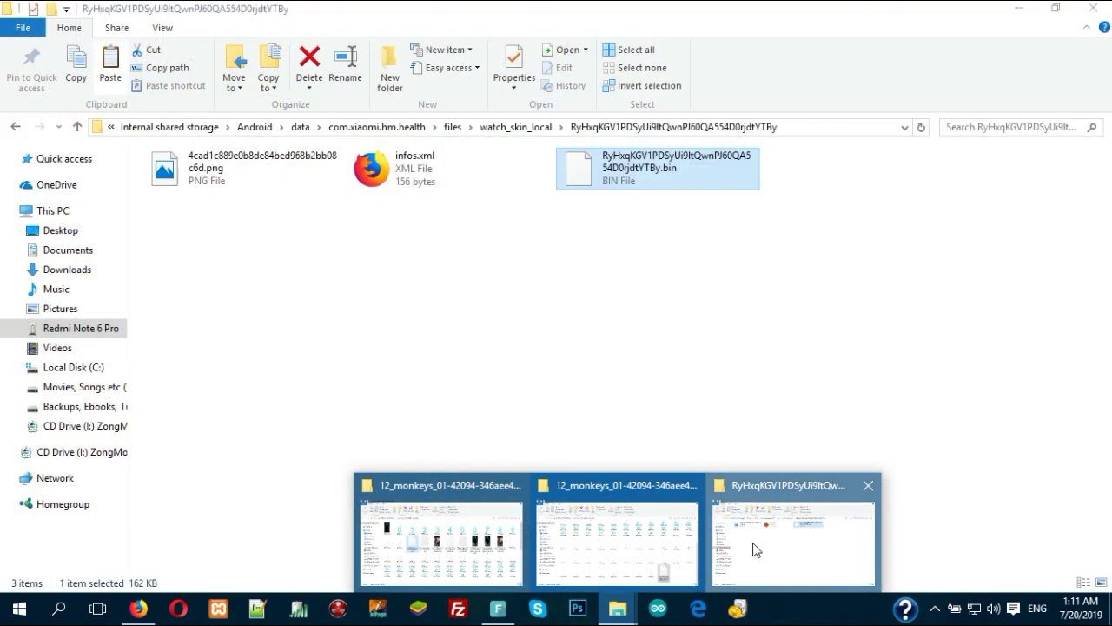
{"action": "left_click", "coordinate": [754, 549]}
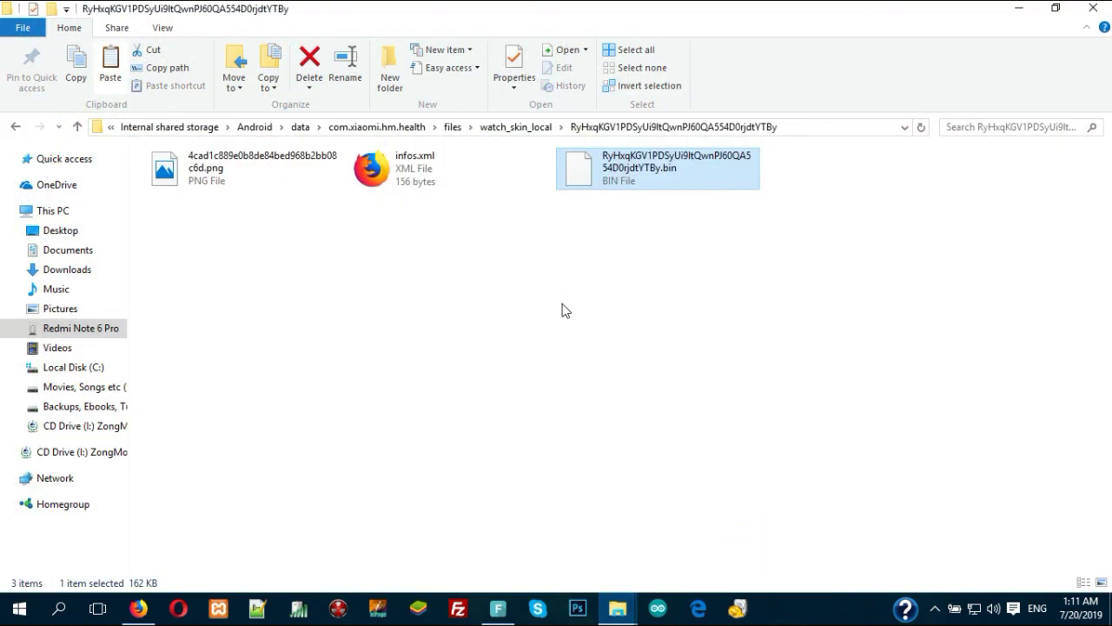
{"action": "right_click", "coordinate": [562, 306]}
{"action": "left_click", "coordinate": [627, 394]}
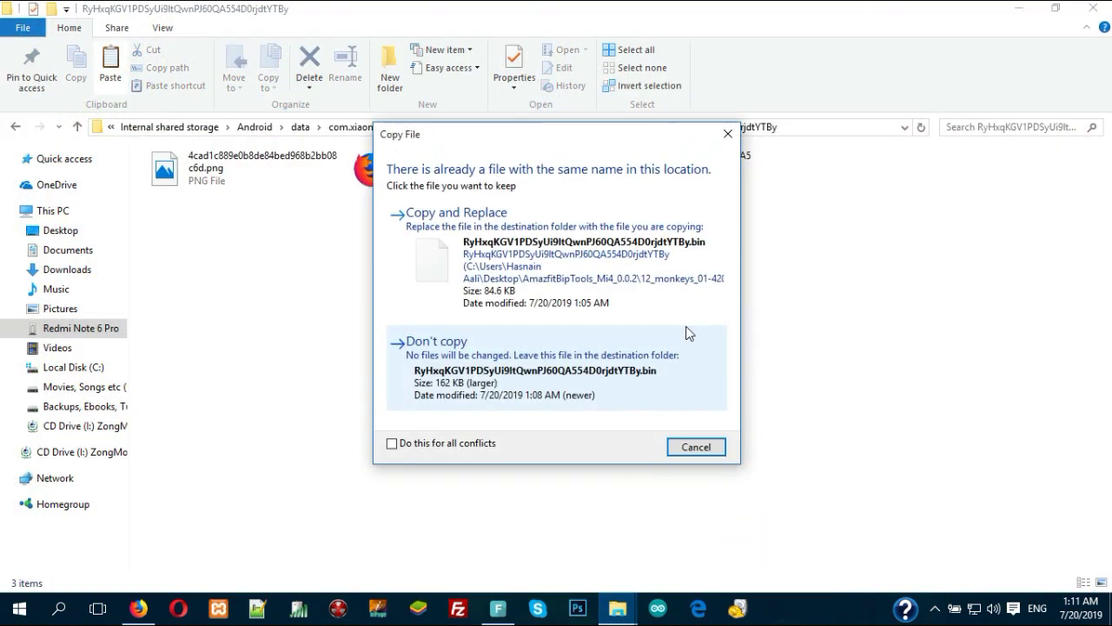
{"action": "left_click", "coordinate": [505, 273]}
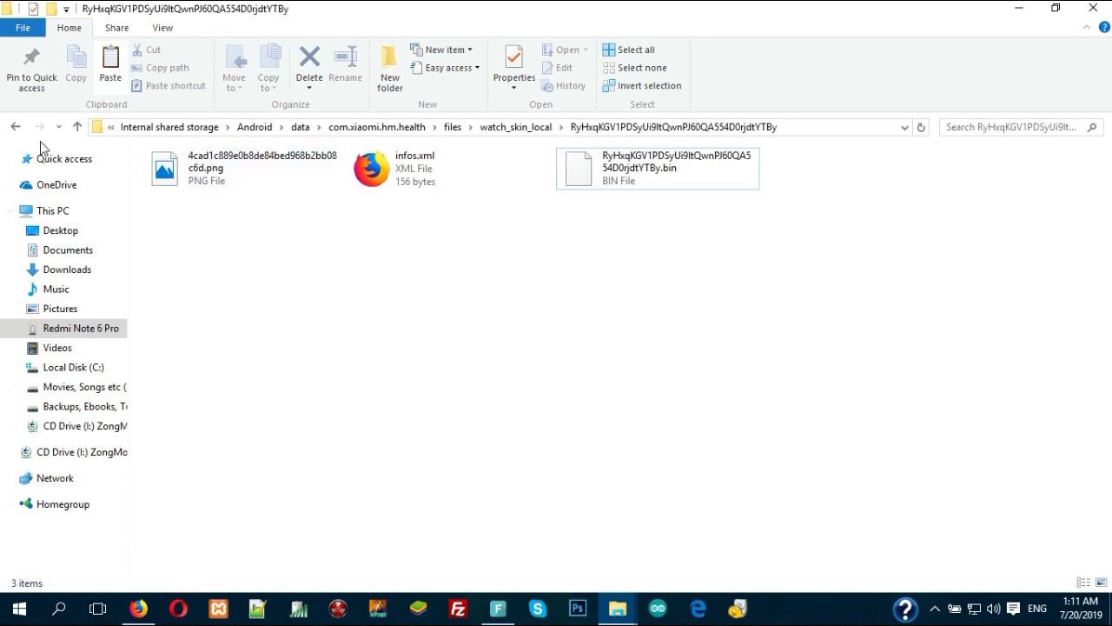
{"action": "left_click", "coordinate": [15, 129]}
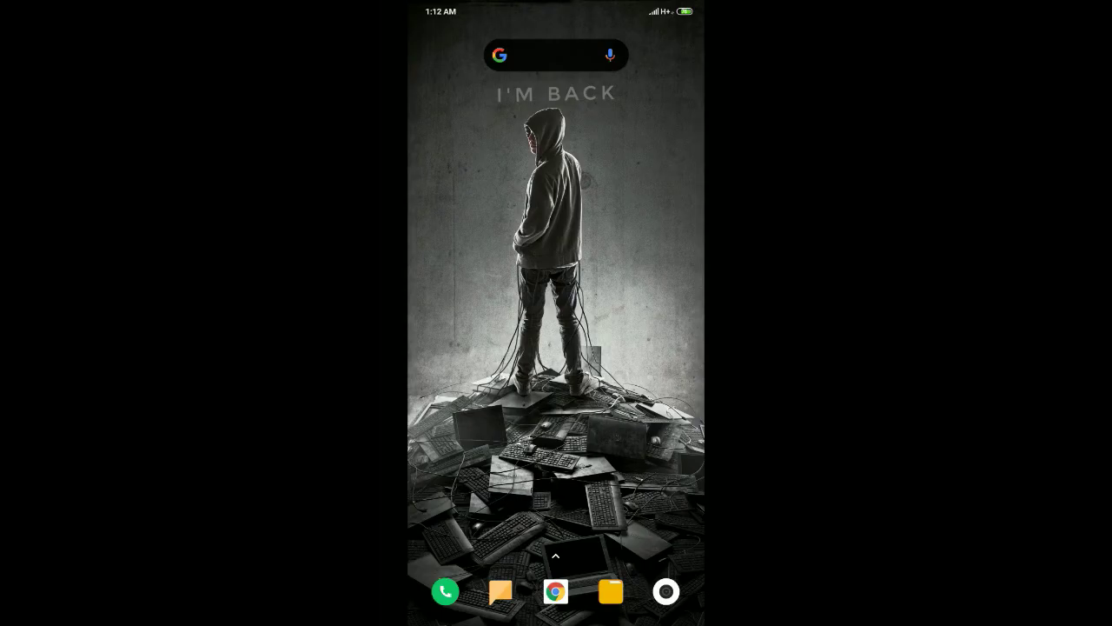